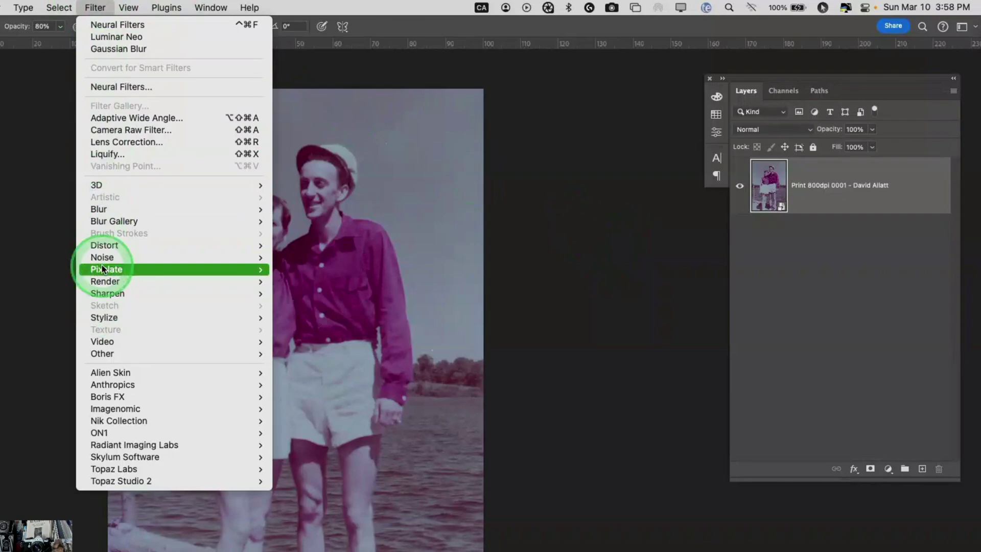
# - Open Neural Filters on the faded lakeside photo and switch on the Colorize filter
pyautogui.click(107, 88)
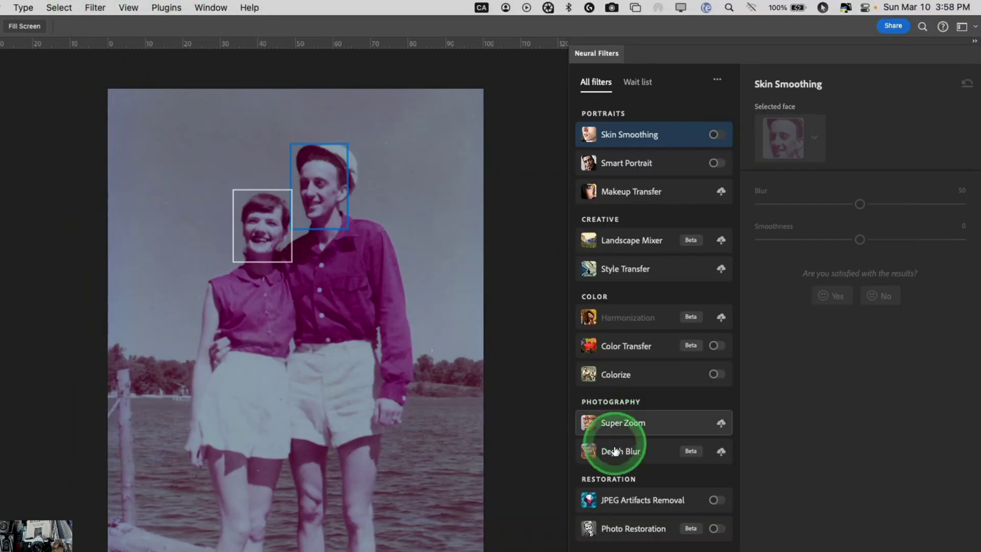
pyautogui.click(699, 375)
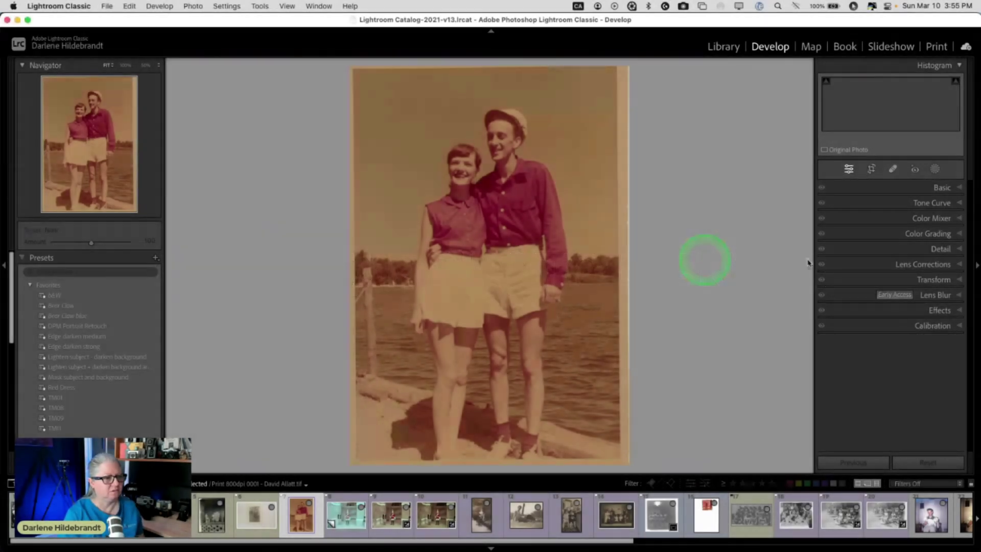
# - Set white balance from a neutral spot with the eyedropper and lower Blacks to about -28
pyautogui.click(939, 188)
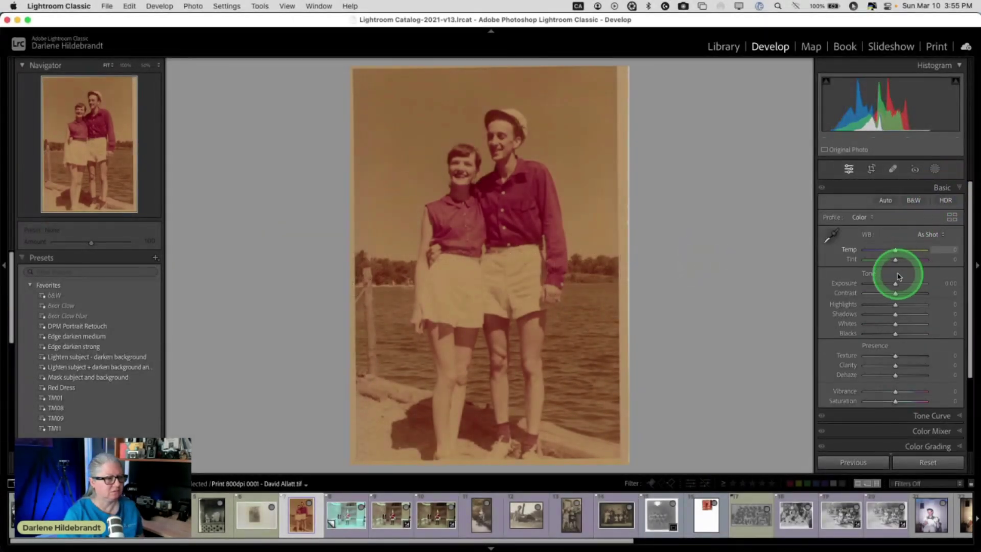
pyautogui.click(831, 235)
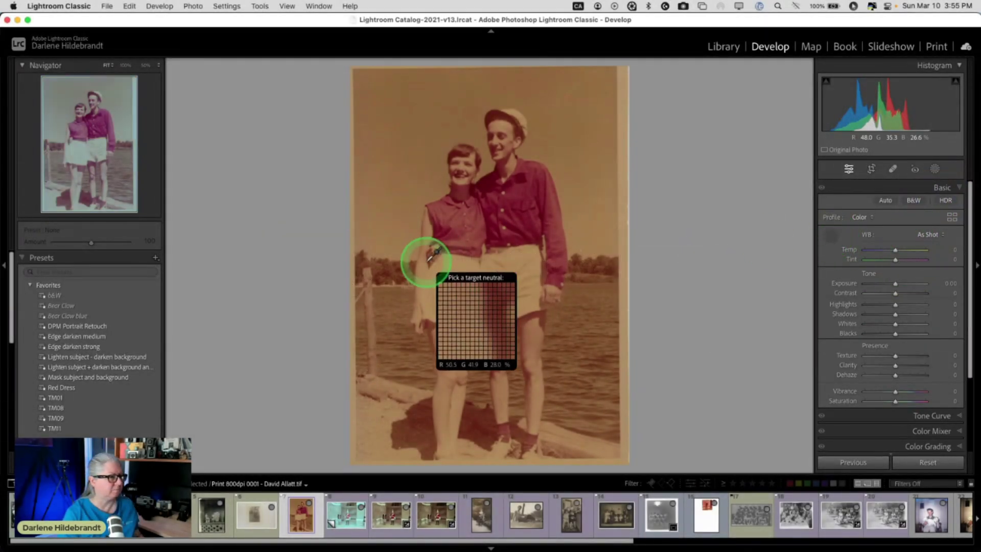
pyautogui.click(456, 273)
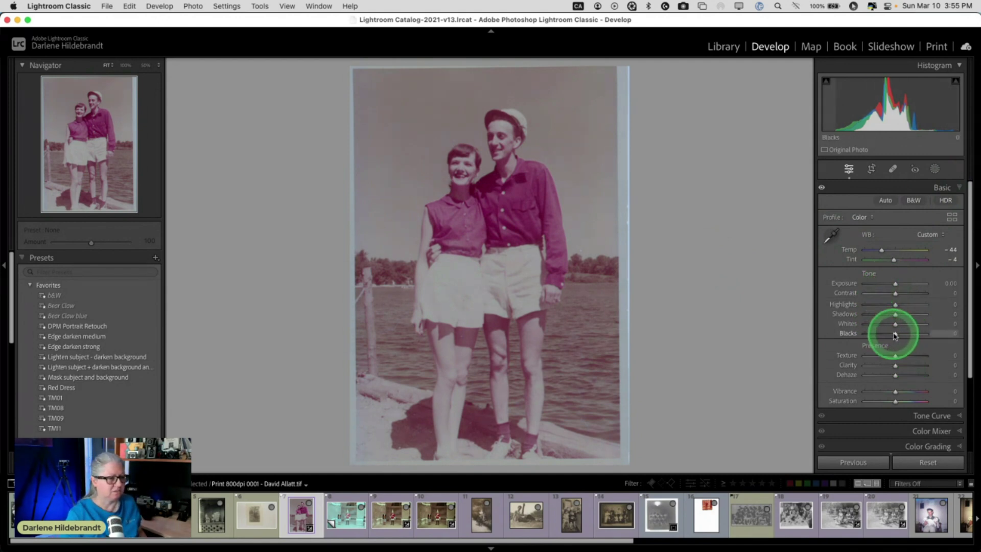
pyautogui.moveTo(894, 333)
pyautogui.mouseDown()
pyautogui.moveTo(848, 330)
pyautogui.moveTo(902, 331)
pyautogui.moveTo(888, 329)
pyautogui.mouseUp()
# - Raise Whites to +23, rotate the photo 0.97°, and crop in the right, left and bottom edges
pyautogui.moveTo(894, 324); pyautogui.dragTo(901, 324)
pyautogui.press('r')
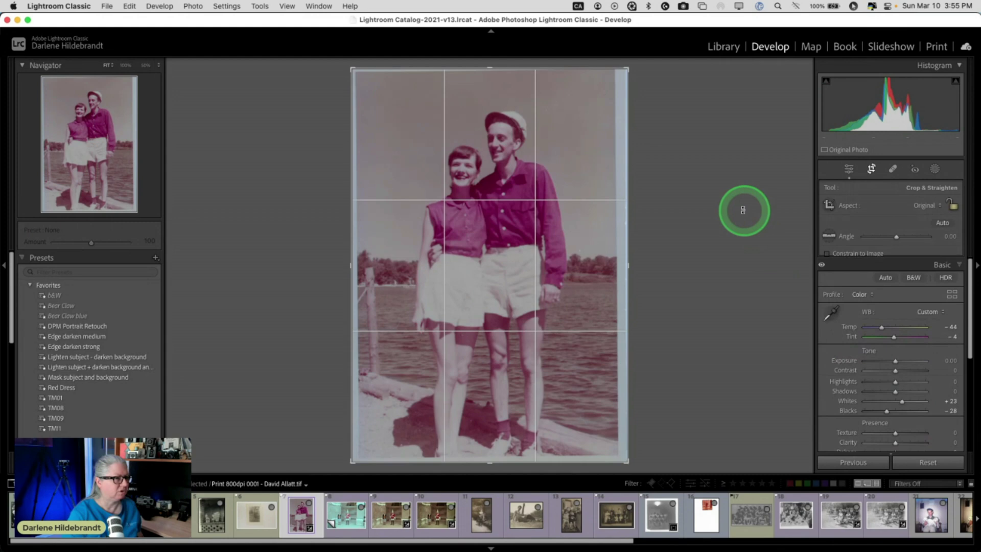
pyautogui.moveTo(679, 118); pyautogui.dragTo(664, 148)
pyautogui.moveTo(622, 263); pyautogui.dragTo(622, 259)
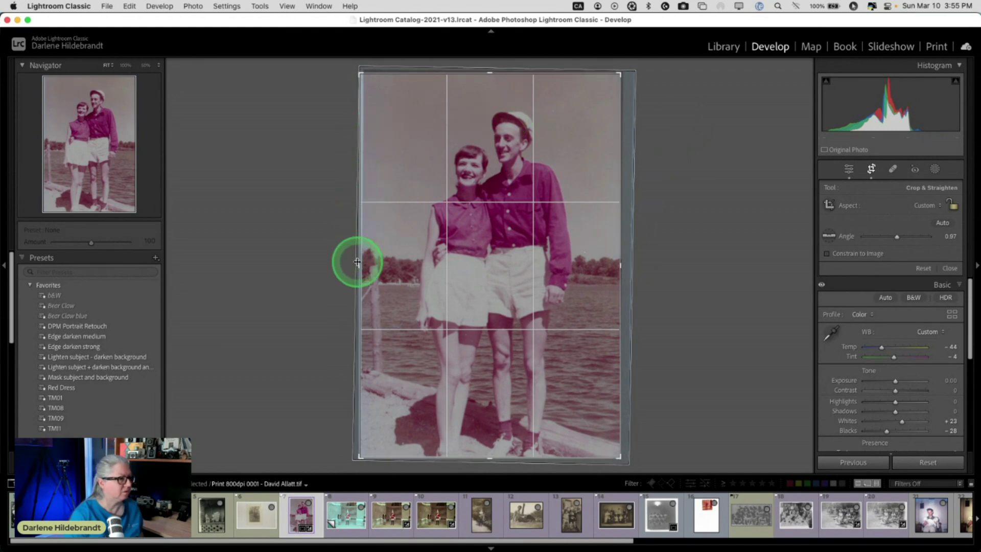
pyautogui.moveTo(356, 265); pyautogui.dragTo(359, 265)
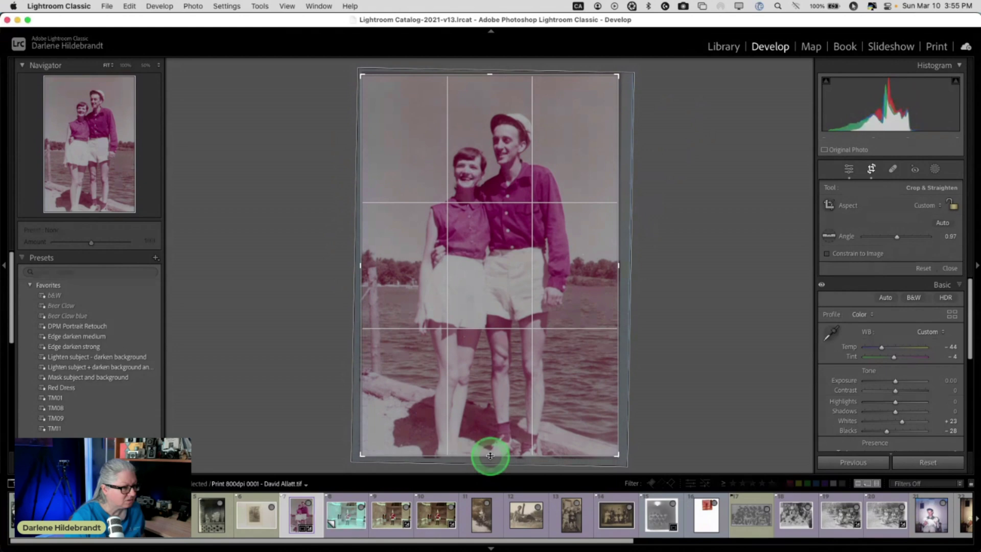
pyautogui.moveTo(490, 456); pyautogui.dragTo(490, 455)
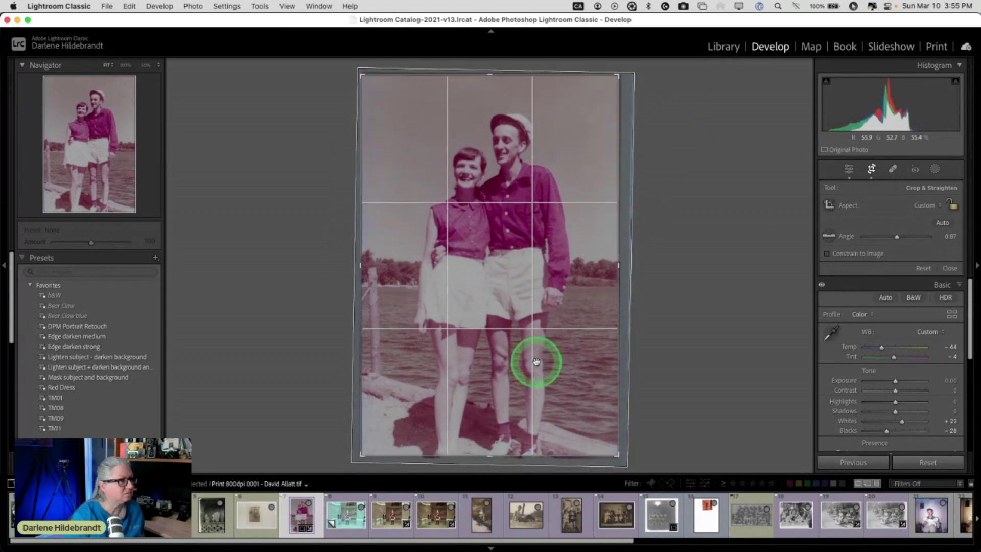
pyautogui.press('Return')
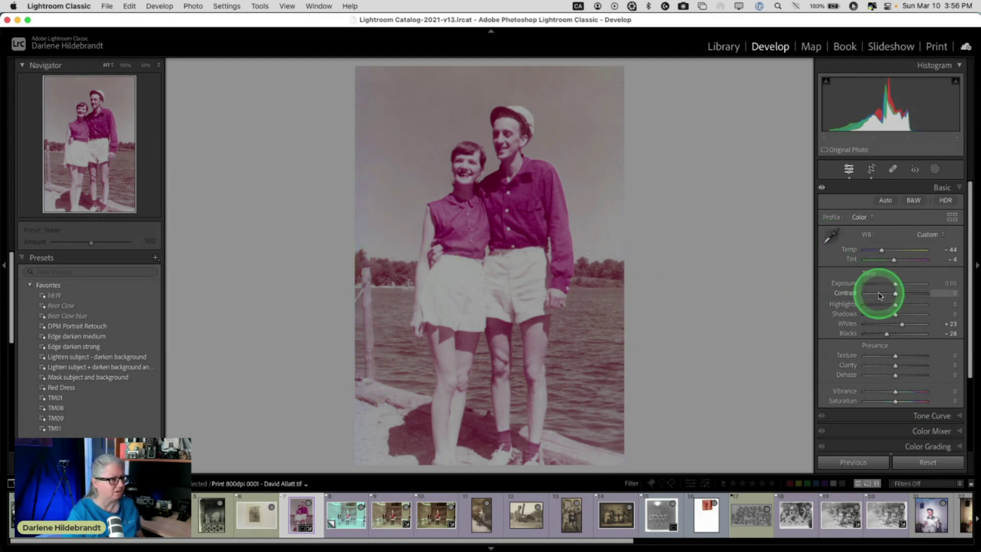
# - Cool the temperature to -55 and deepen Blacks to -45
pyautogui.scroll(-3, 876, 291)
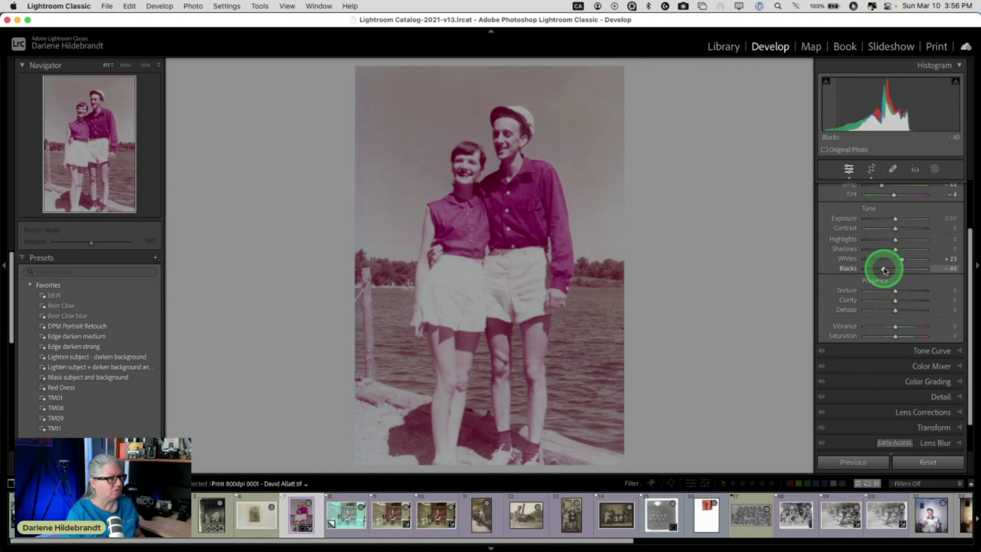
pyautogui.scroll(2, 883, 270)
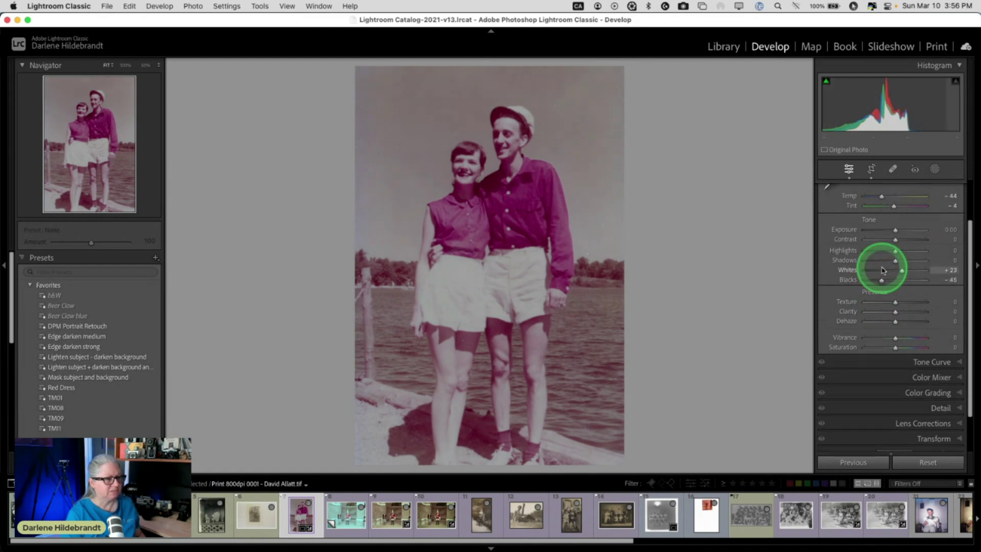
pyautogui.click(881, 233)
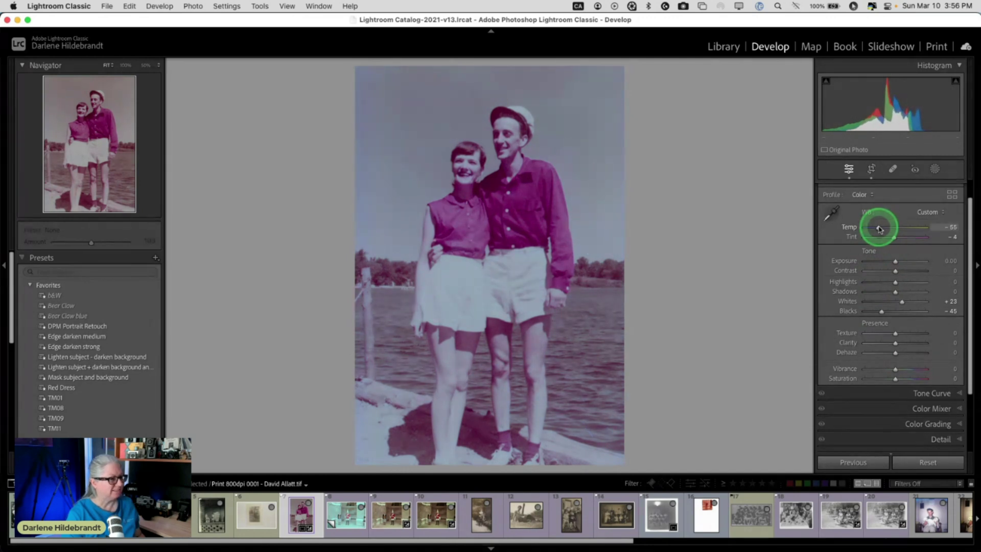
pyautogui.scroll(-5, 877, 281)
pyautogui.scroll(2, 879, 286)
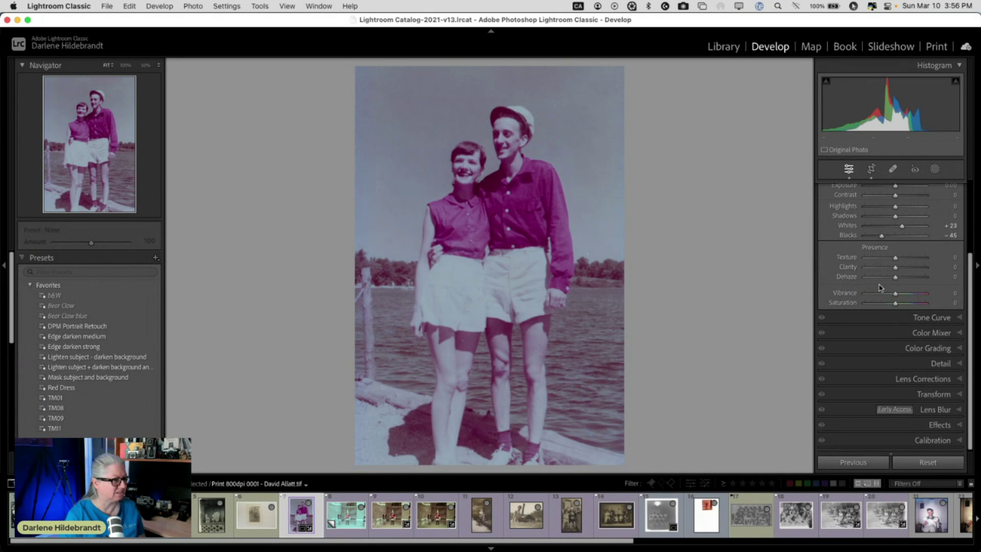
pyautogui.scroll(3, 880, 287)
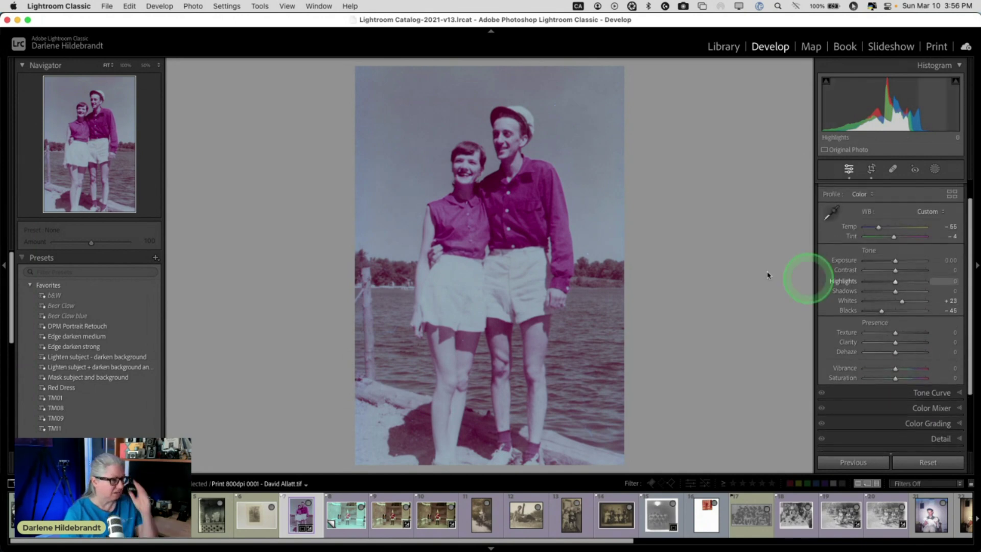
# - Send the photo to Photoshop 2024 with Edit In from the photo's context menu
pyautogui.rightClick(536, 180)
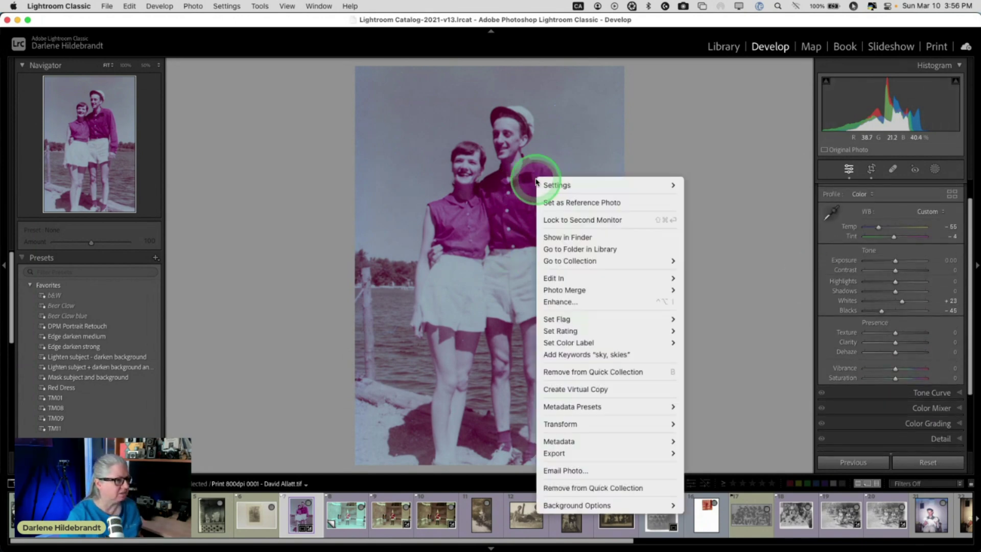
pyautogui.moveTo(552, 278)
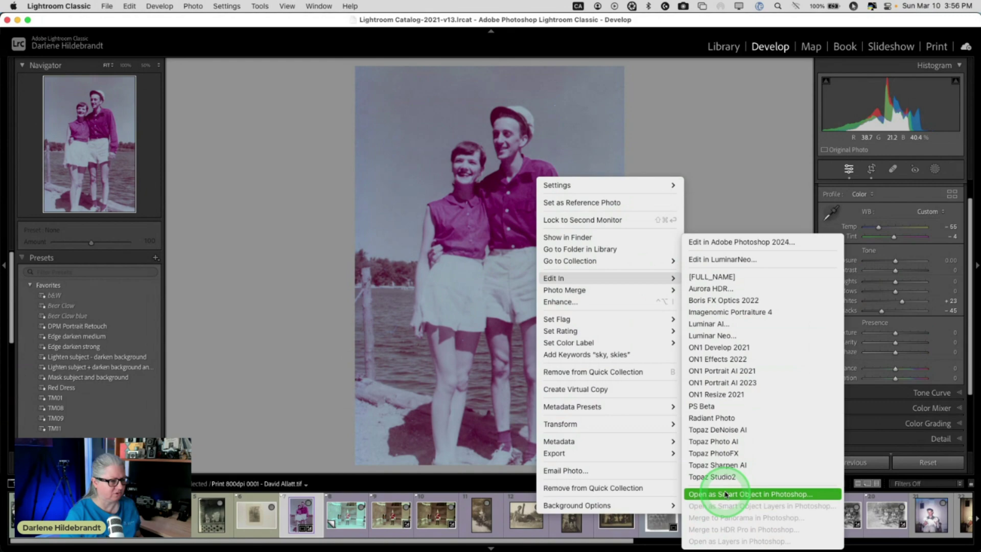
pyautogui.click(730, 243)
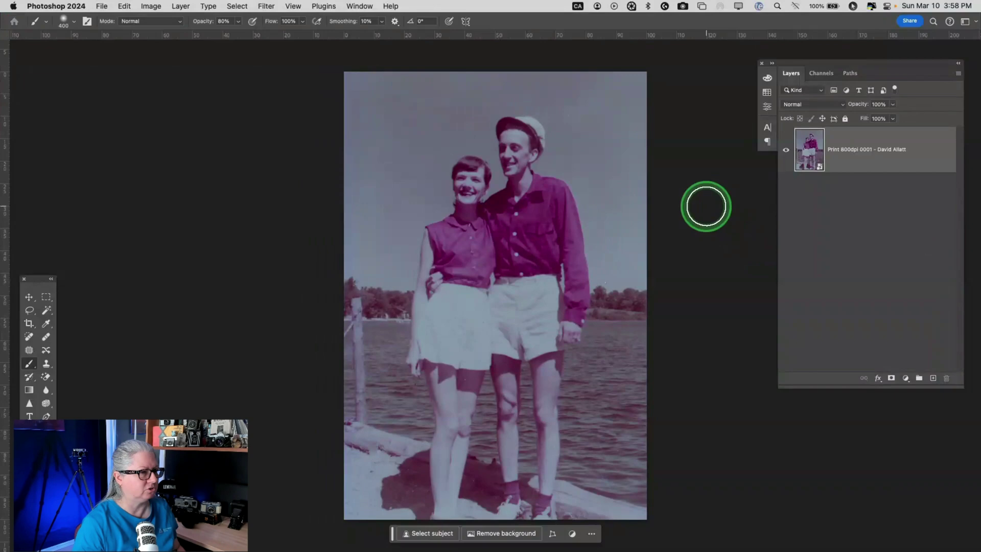
# - Launch Filter > Neural Filters and select the Colorize entry to show its settings
pyautogui.hscroll(3, 705, 206)
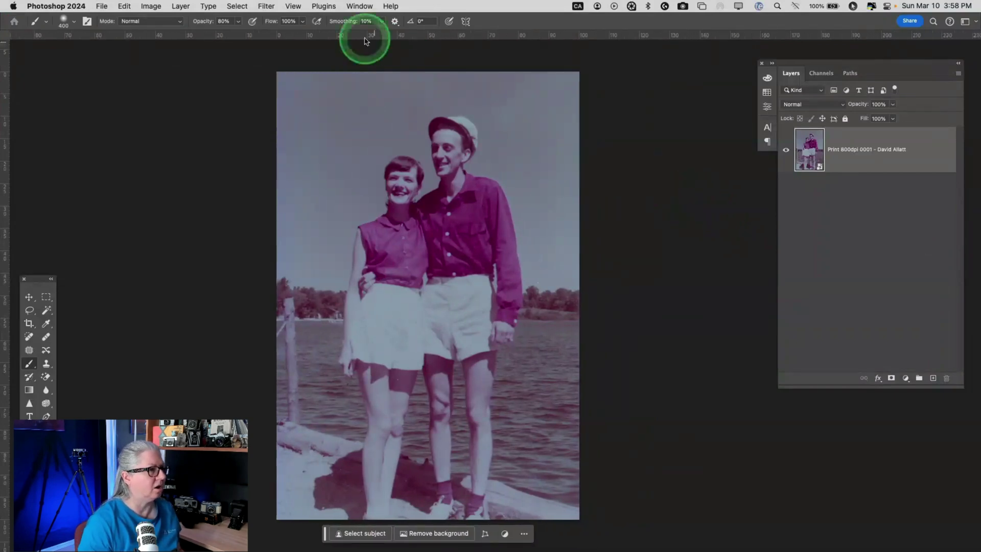
pyautogui.click(266, 5)
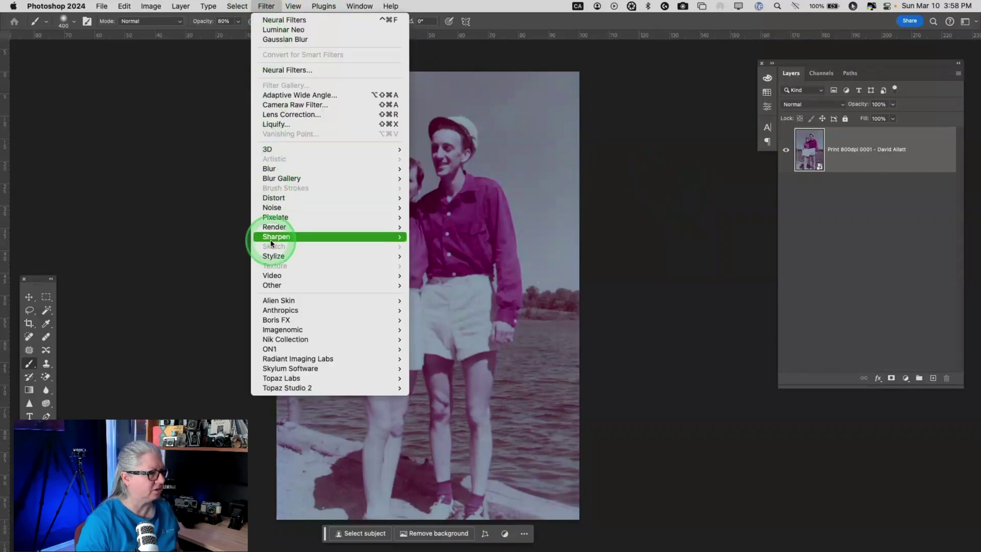
pyautogui.click(276, 71)
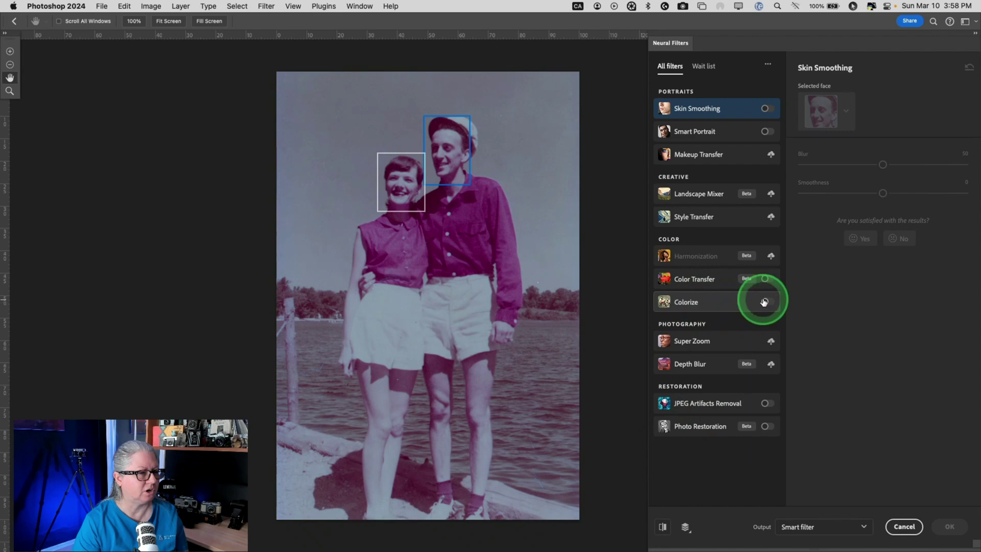
pyautogui.click(727, 306)
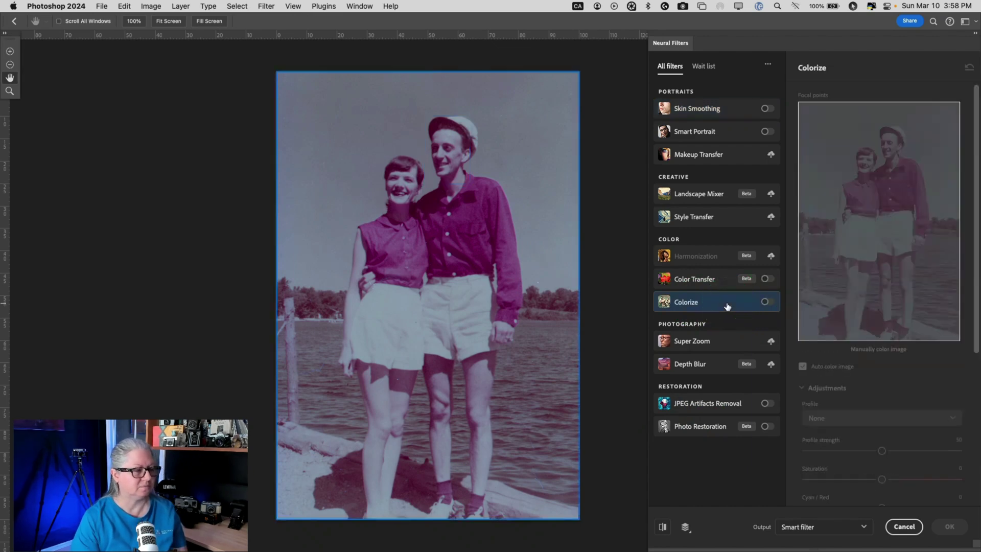
# - Turn on Colorize and try the Retro high contrast, Retro purple yellow and Retro bright profiles
pyautogui.click(765, 301)
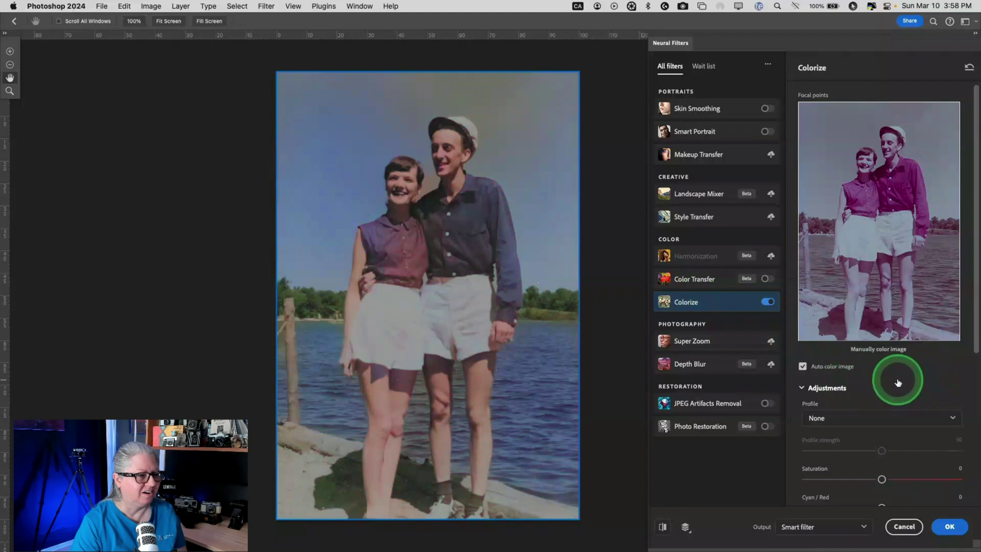
pyautogui.click(834, 423)
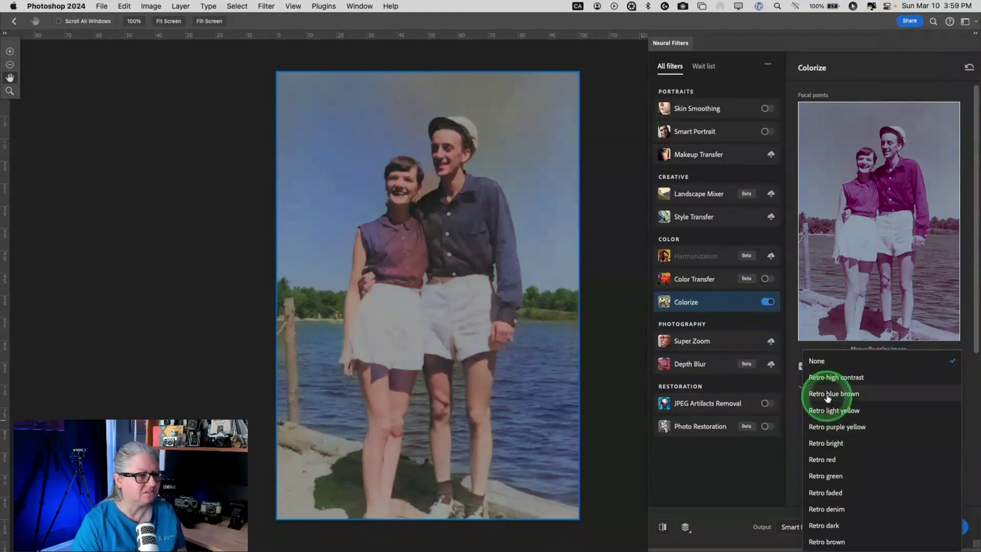
pyautogui.click(830, 378)
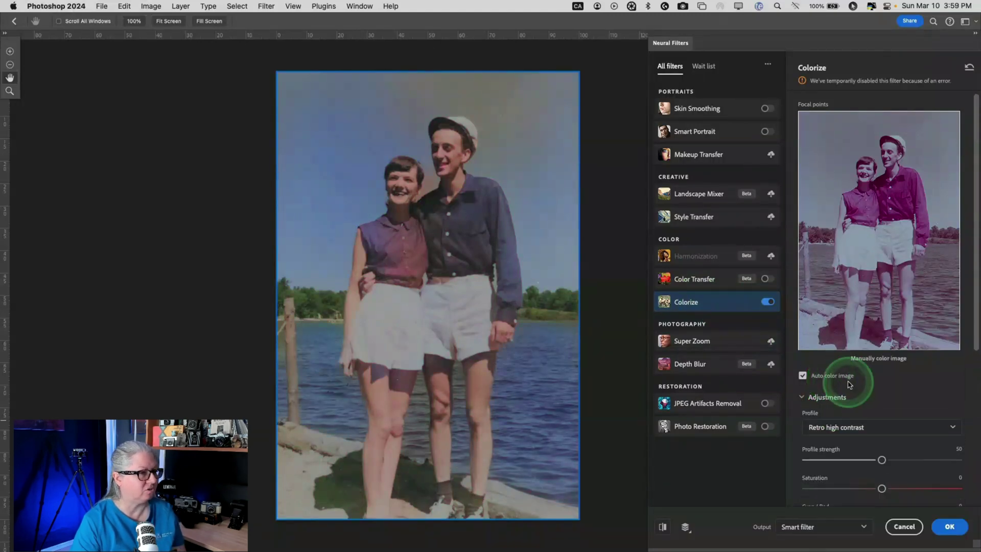
pyautogui.scroll(-5, 850, 384)
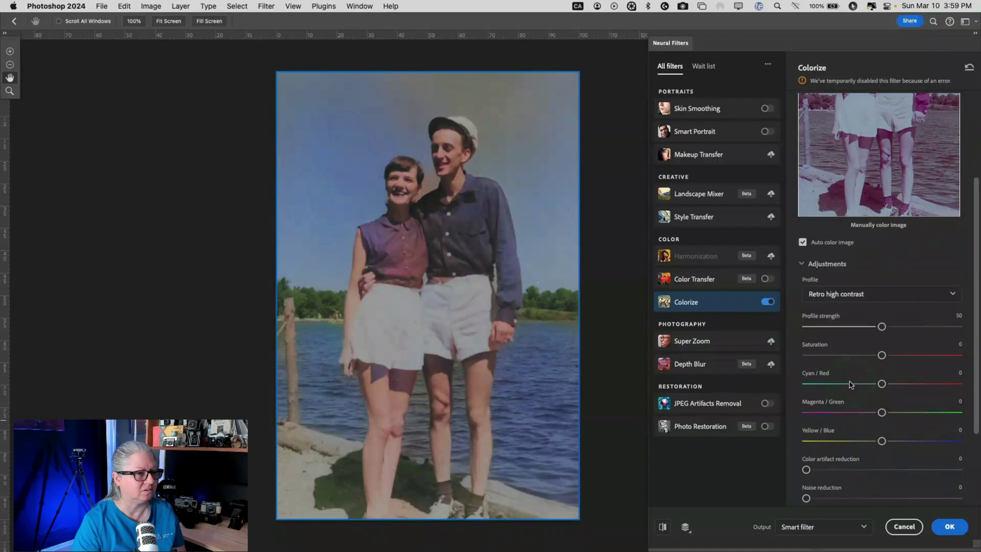
pyautogui.click(838, 294)
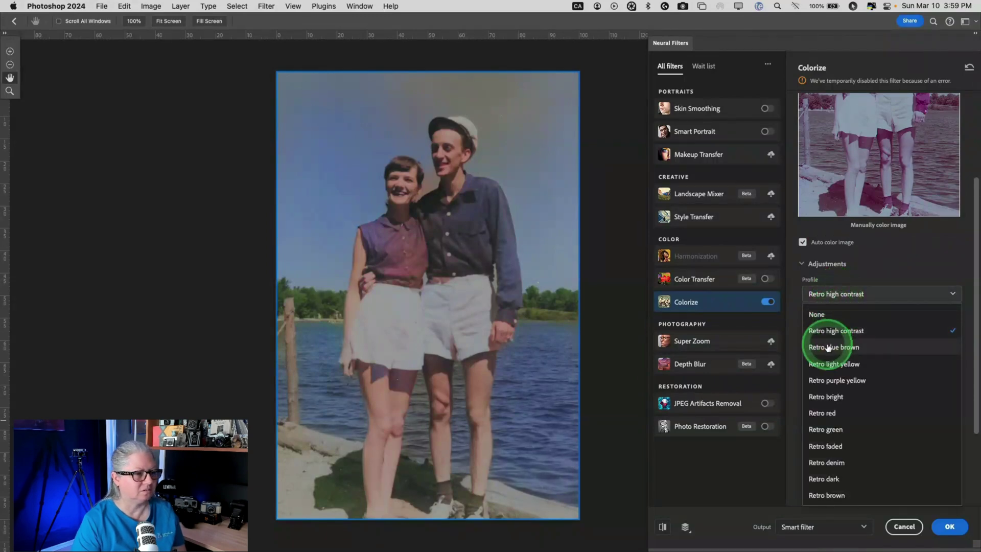
pyautogui.click(830, 380)
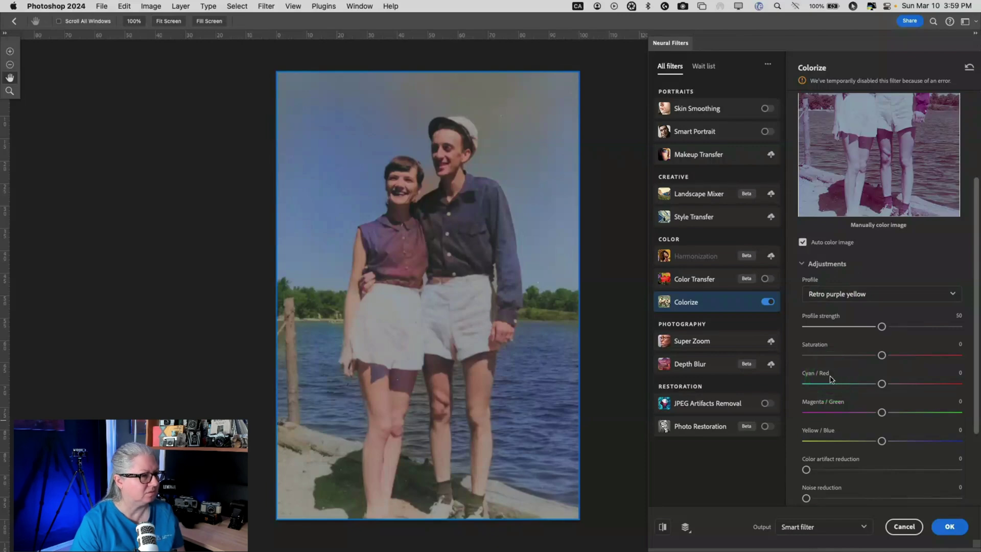
pyautogui.click(842, 296)
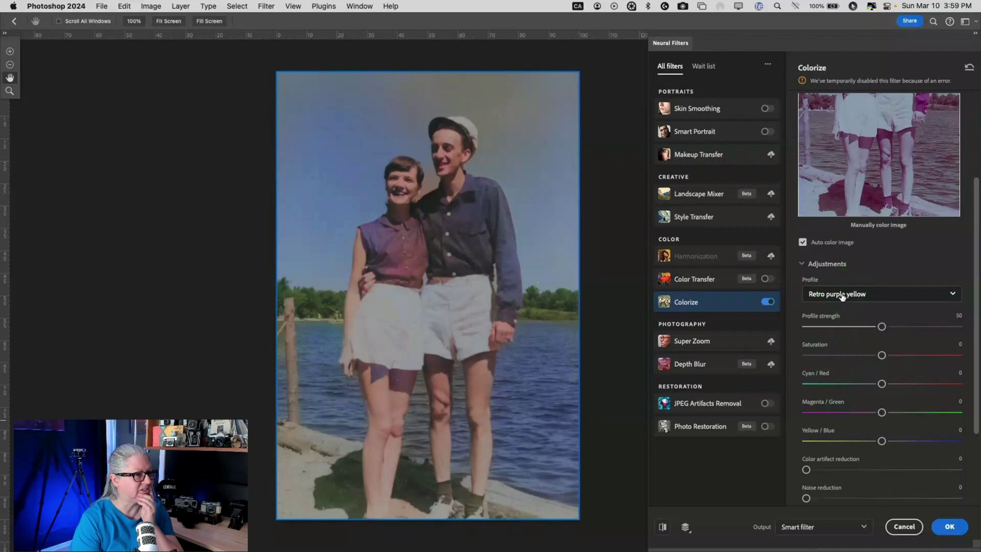
pyautogui.click(841, 295)
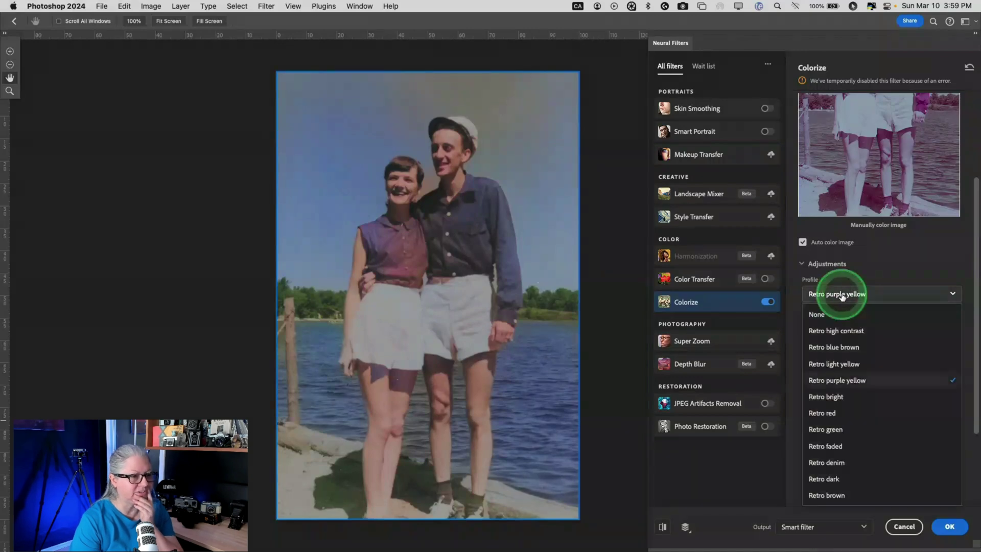
pyautogui.click(832, 396)
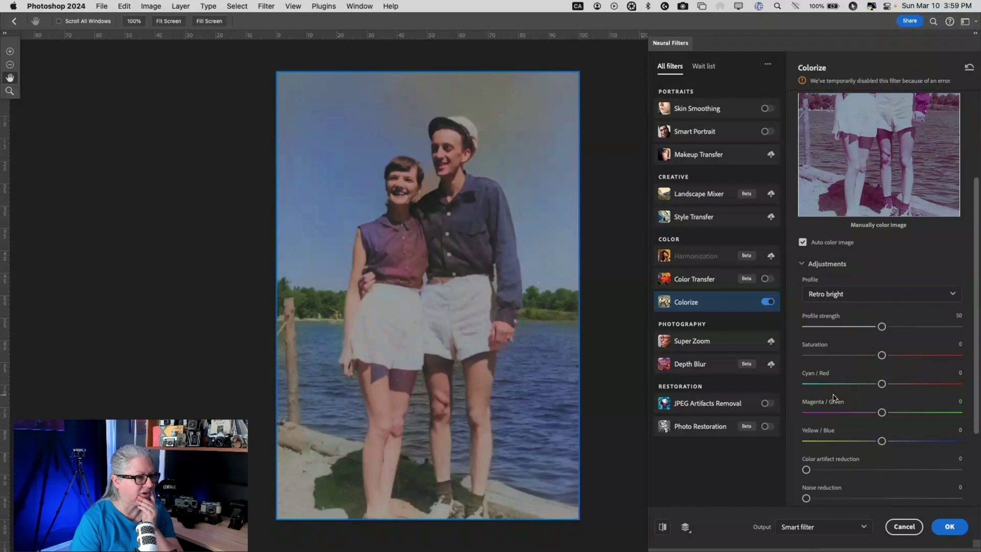
pyautogui.click(904, 392)
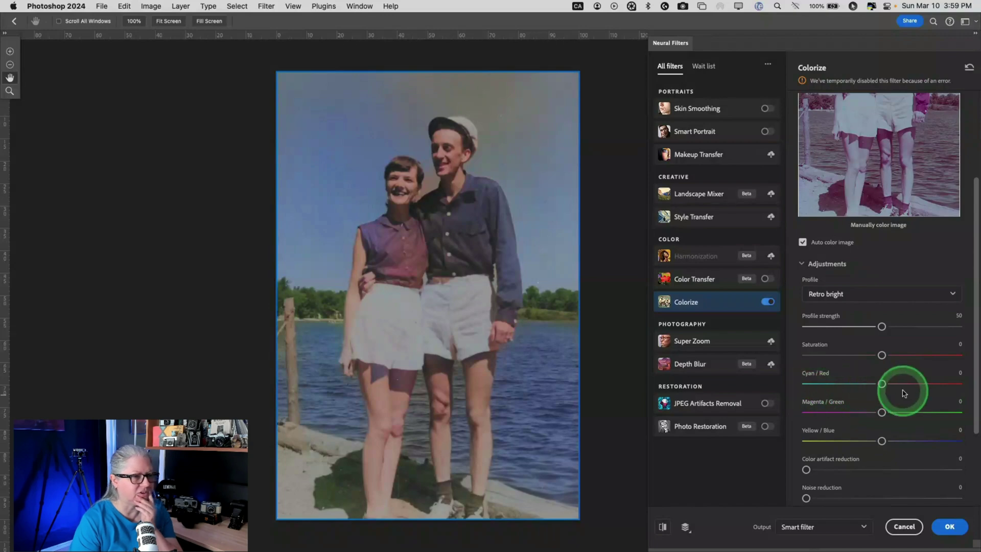
pyautogui.scroll(-1, 903, 393)
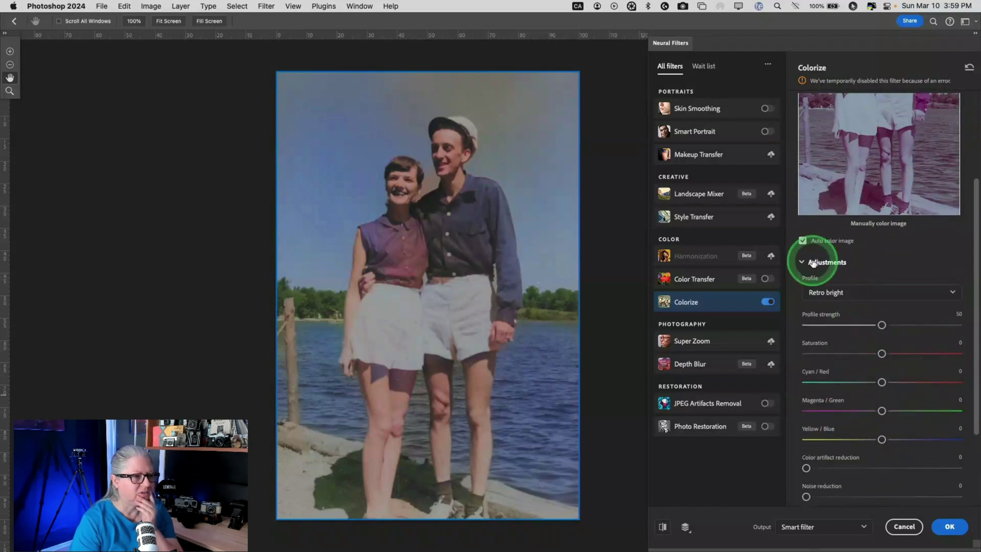
pyautogui.click(802, 240)
# - Try the Retro denim profile with saturation +27, then reset Colorize to defaults
pyautogui.click(838, 292)
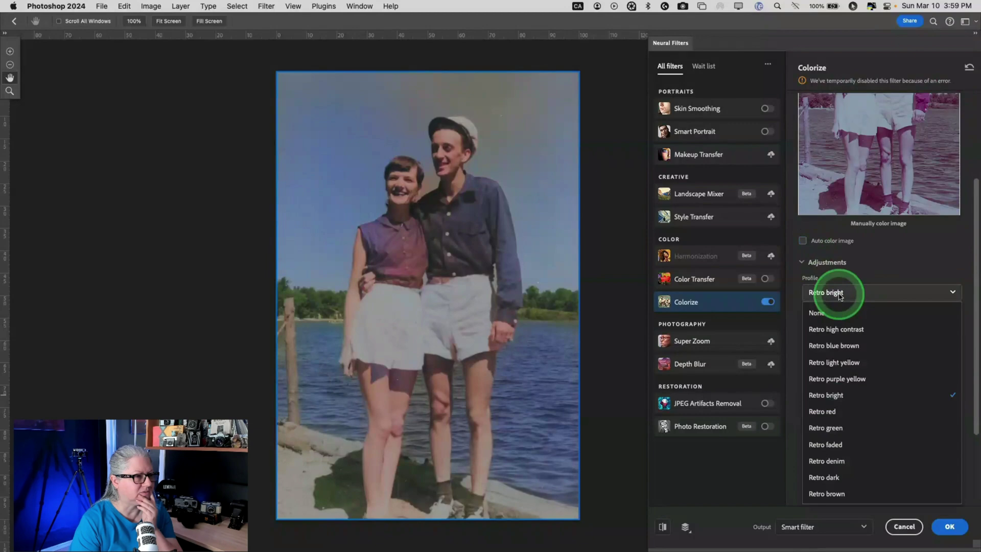
pyautogui.click(844, 380)
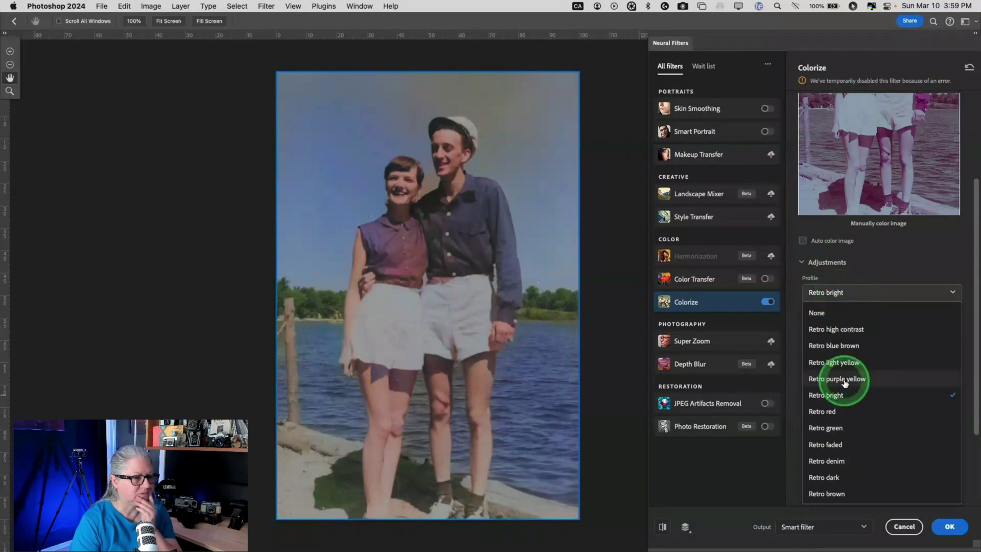
pyautogui.click(826, 460)
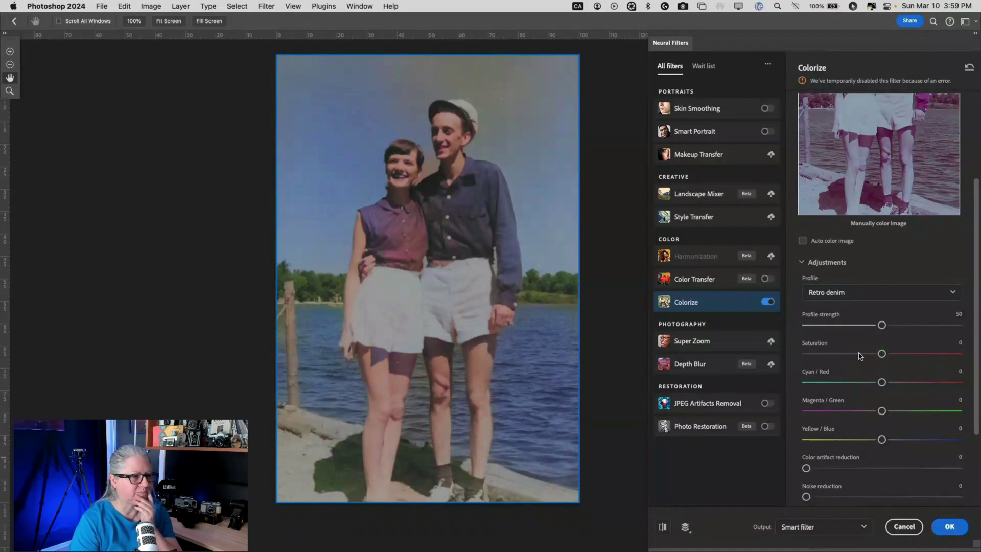
pyautogui.scroll(-3, 859, 356)
pyautogui.click(812, 393)
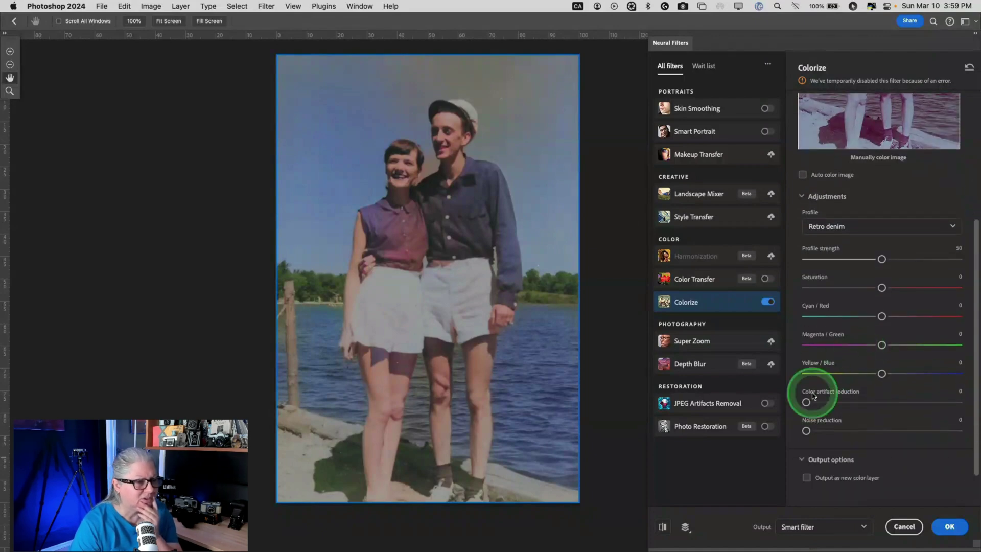
pyautogui.scroll(2, 828, 369)
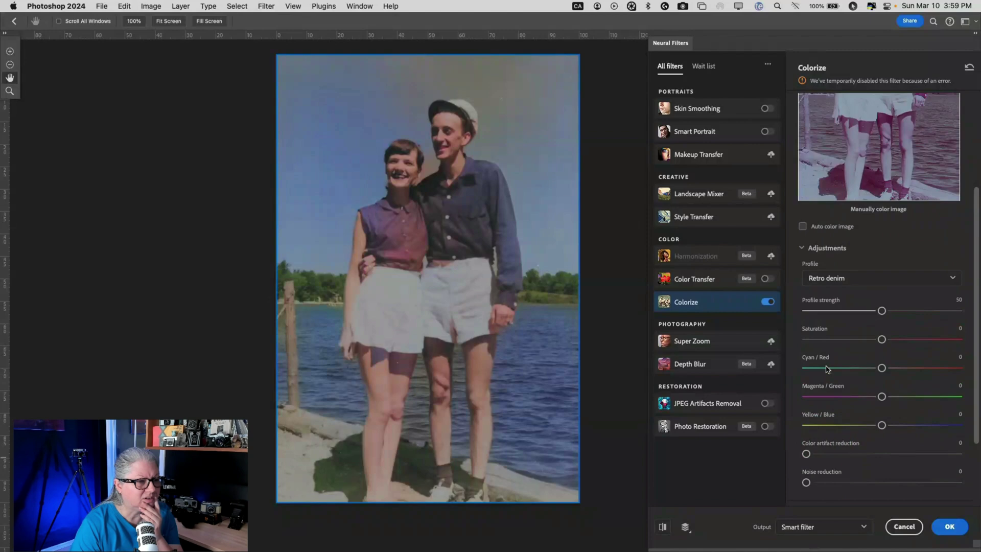
pyautogui.click(894, 339)
pyautogui.moveTo(895, 339)
pyautogui.mouseDown()
pyautogui.moveTo(957, 338)
pyautogui.moveTo(827, 339)
pyautogui.moveTo(926, 341)
pyautogui.moveTo(891, 338)
pyautogui.mouseUp()
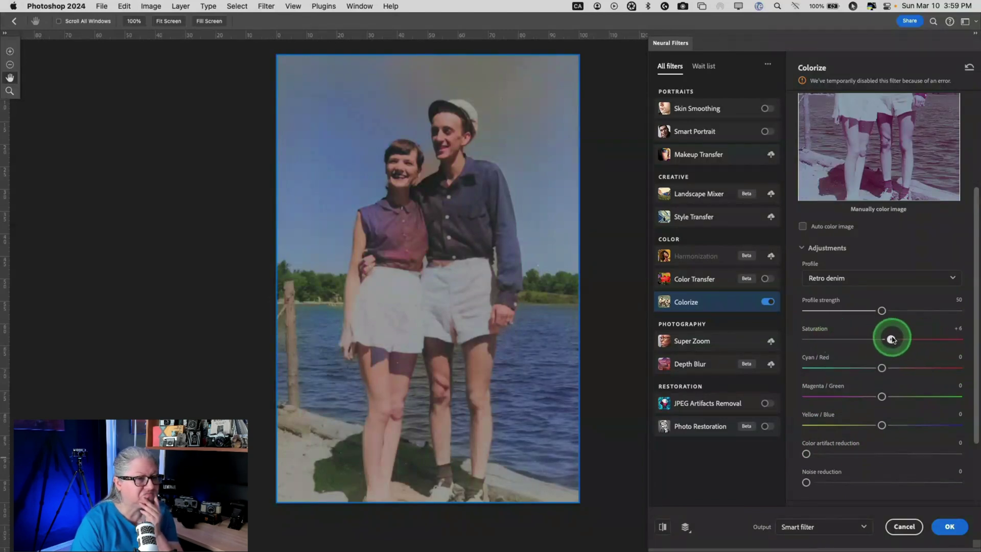
pyautogui.scroll(5, 894, 339)
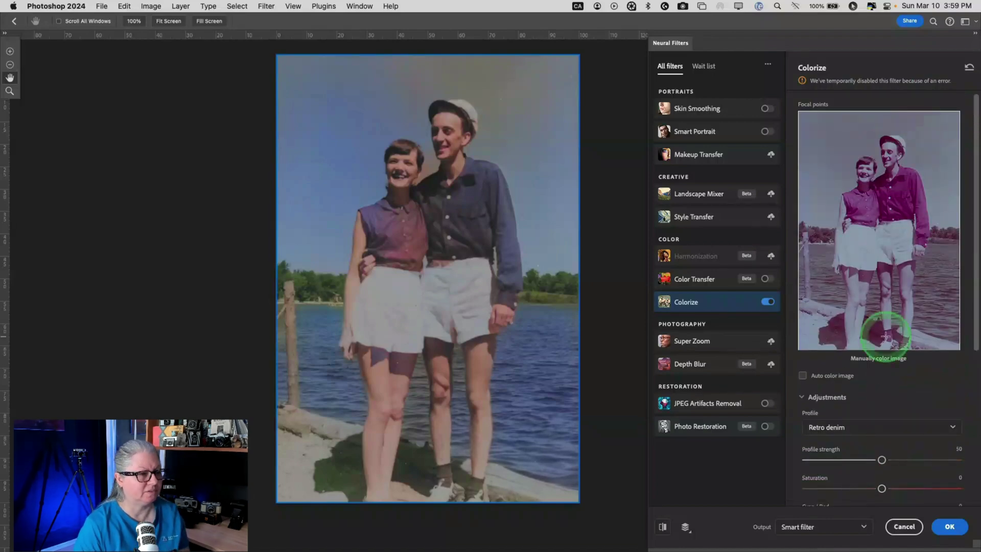
pyautogui.click(969, 67)
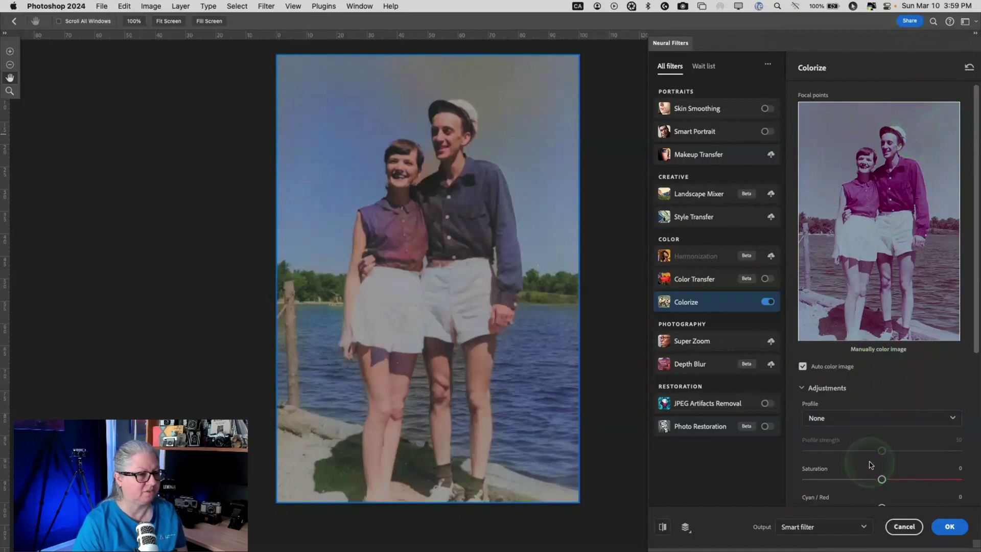
# - Compare Colorize off and on, pick the Retro faded profile, and enable Photo Restoration
pyautogui.scroll(-5, 864, 408)
pyautogui.scroll(5, 861, 388)
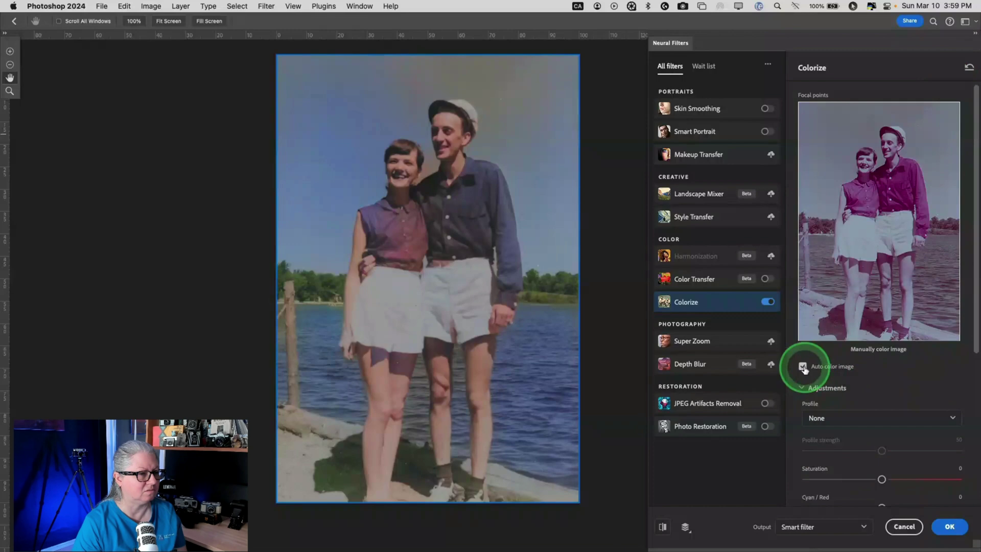
pyautogui.click(767, 302)
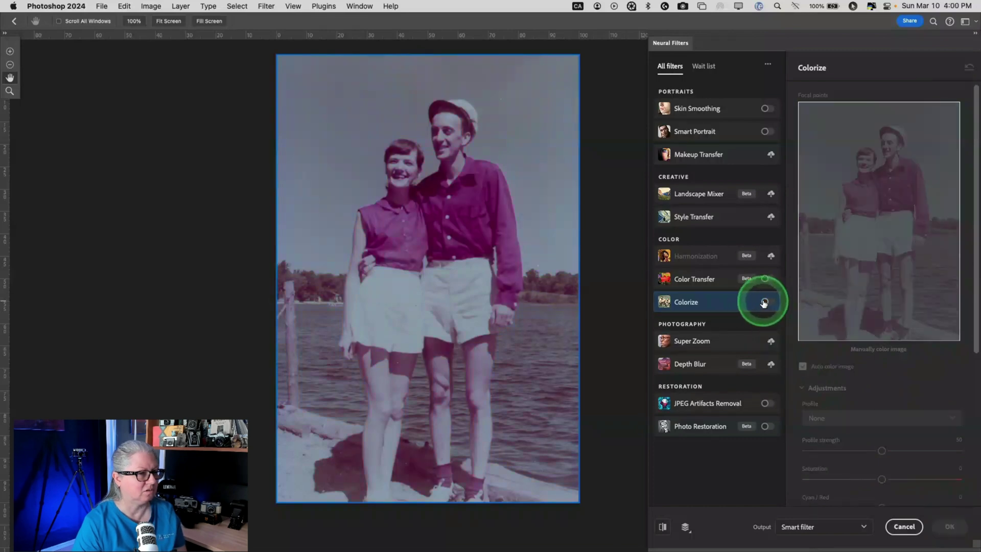
pyautogui.click(767, 302)
pyautogui.scroll(-3, 900, 391)
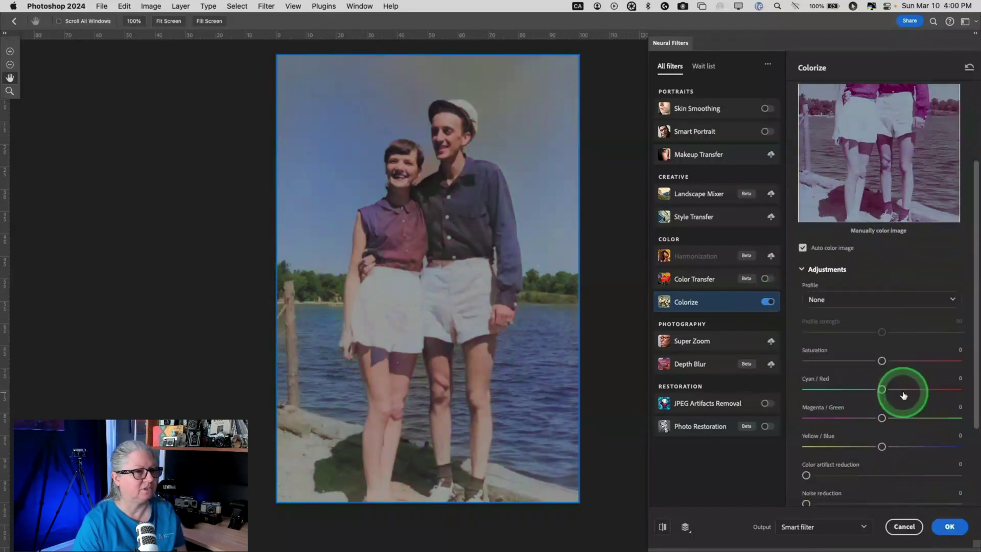
pyautogui.scroll(3, 901, 392)
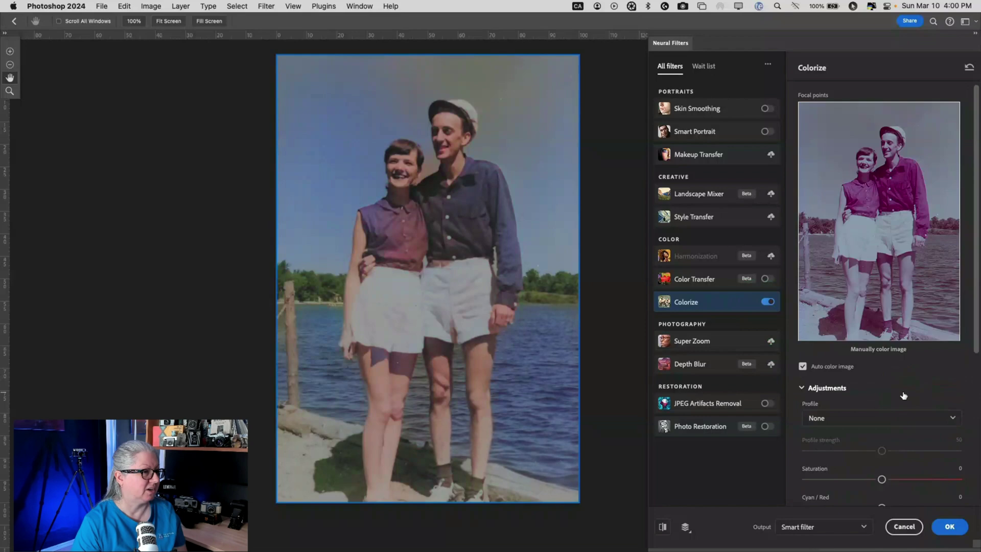
pyautogui.click(867, 417)
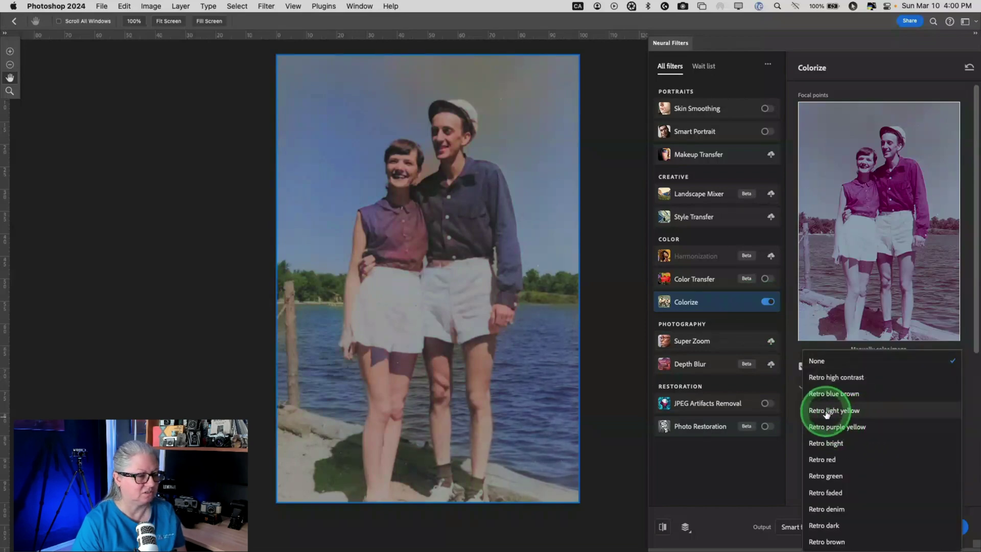
pyautogui.click(825, 492)
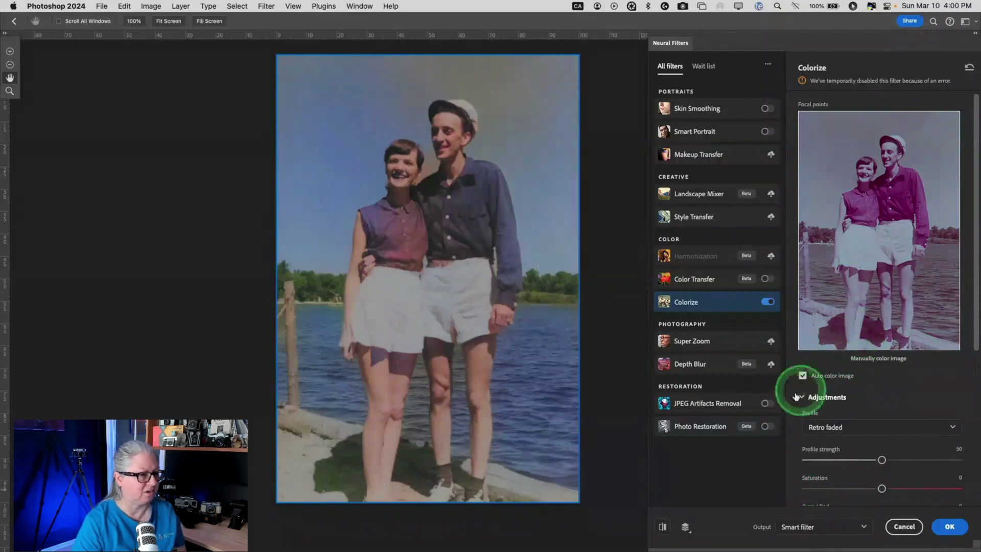
pyautogui.click(705, 427)
pyautogui.click(765, 426)
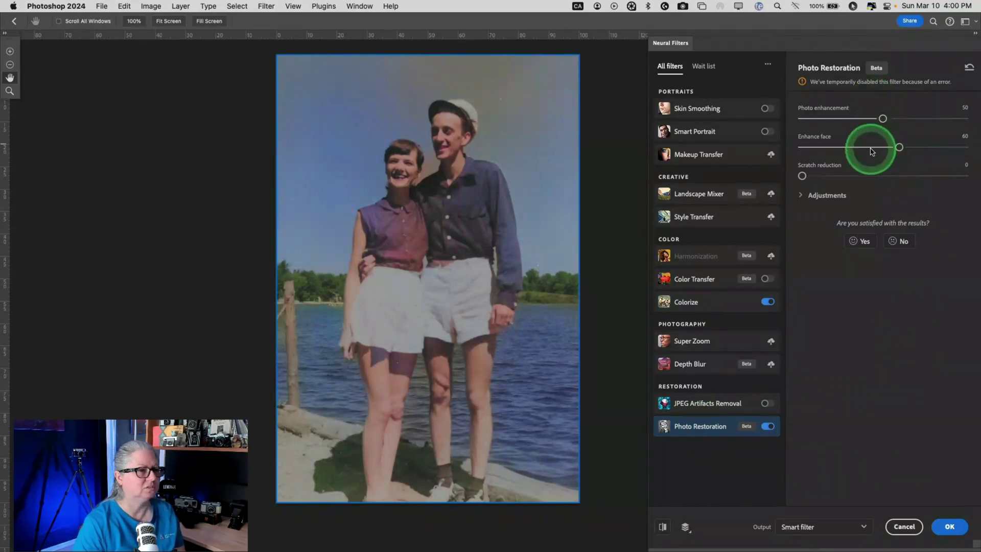
# - Experiment with Photo Restoration: face enhancement 19, noise reduction 6, scratch reduction around 29
pyautogui.moveTo(817, 151); pyautogui.dragTo(824, 175)
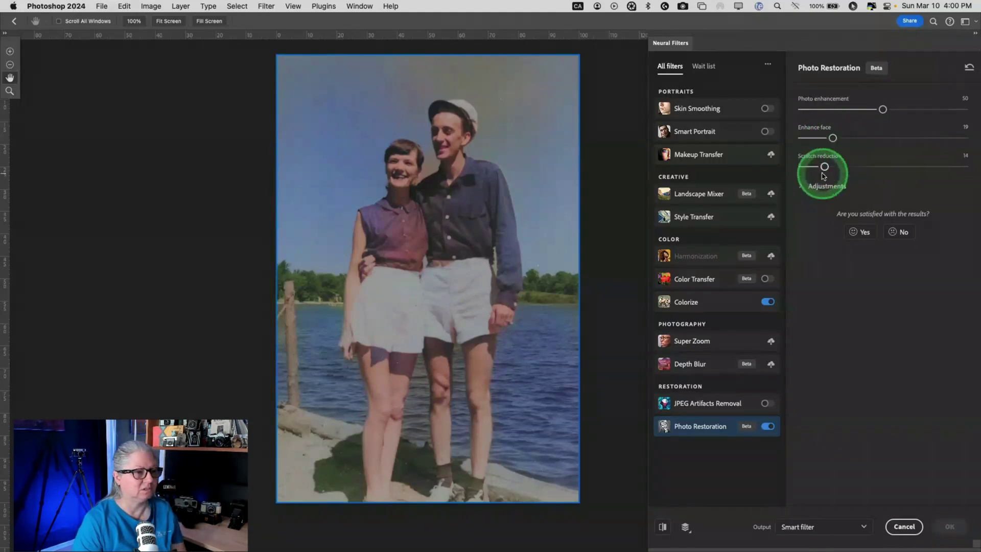
pyautogui.click(800, 195)
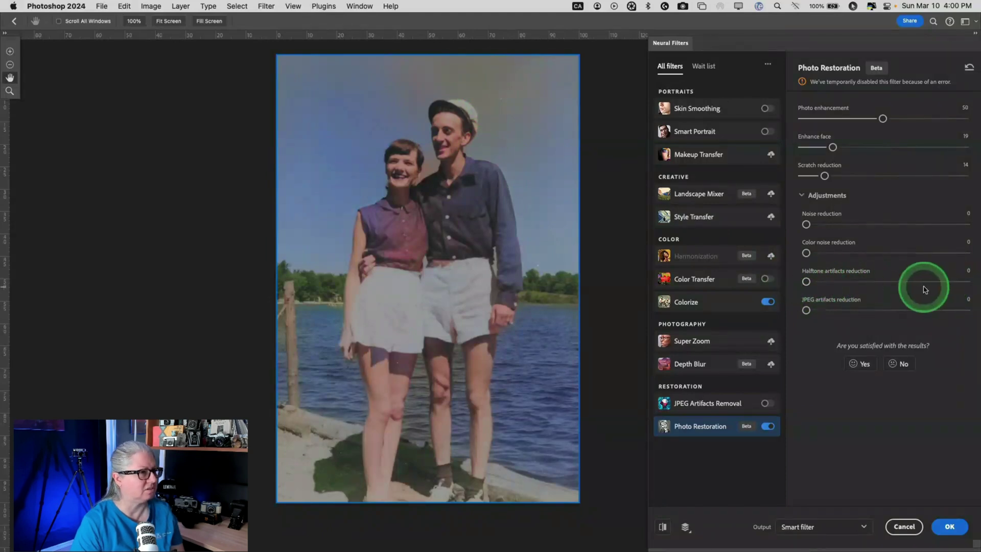
pyautogui.click(463, 275)
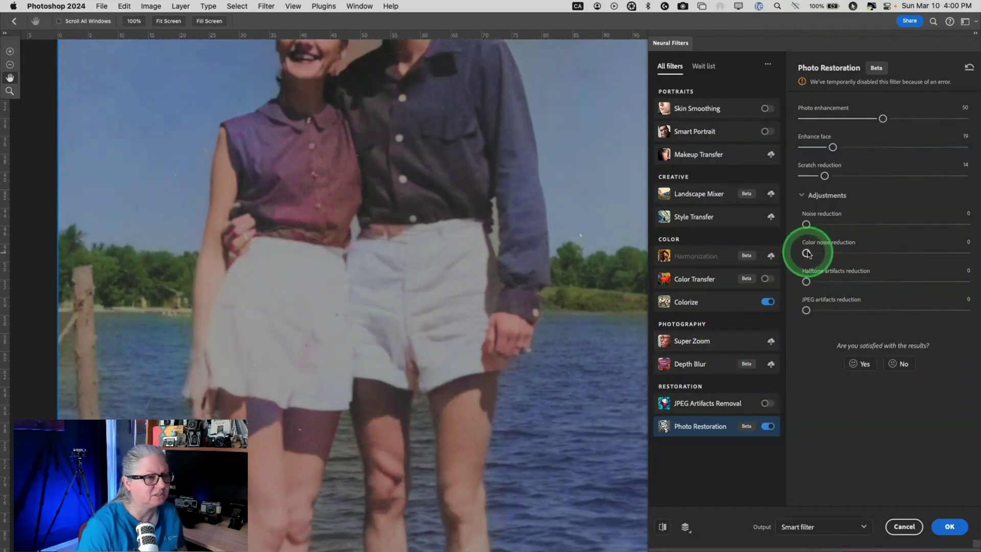
pyautogui.moveTo(807, 253); pyautogui.dragTo(823, 252)
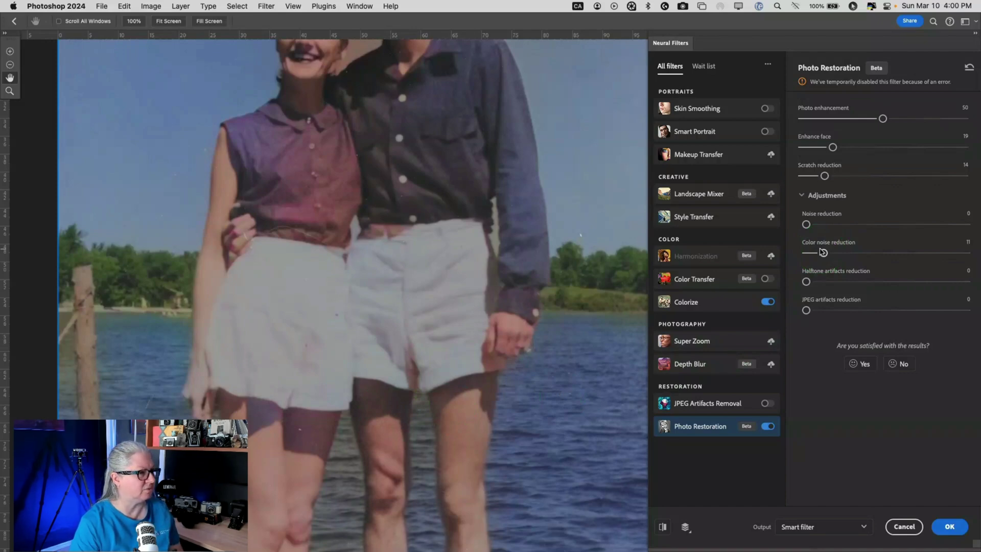
pyautogui.scroll(8, 555, 224)
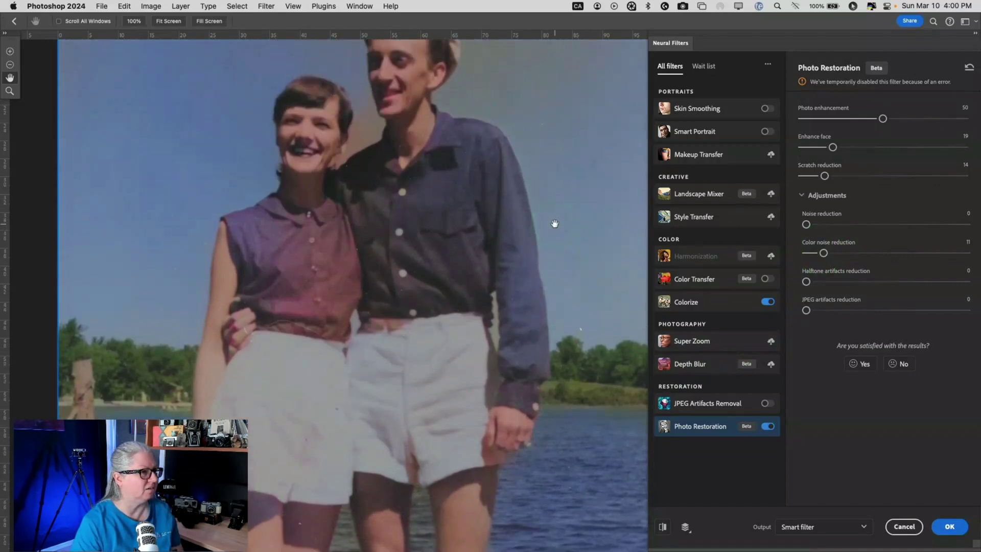
pyautogui.click(643, 235)
pyautogui.moveTo(806, 225); pyautogui.dragTo(815, 225)
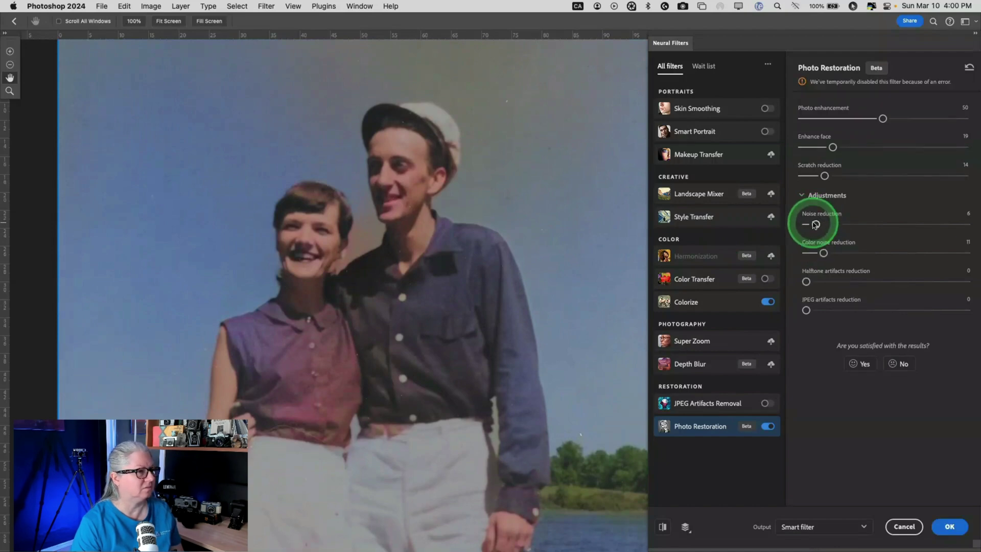
pyautogui.moveTo(823, 176); pyautogui.dragTo(852, 175)
pyautogui.click(620, 144)
pyautogui.moveTo(621, 145); pyautogui.dragTo(554, 259)
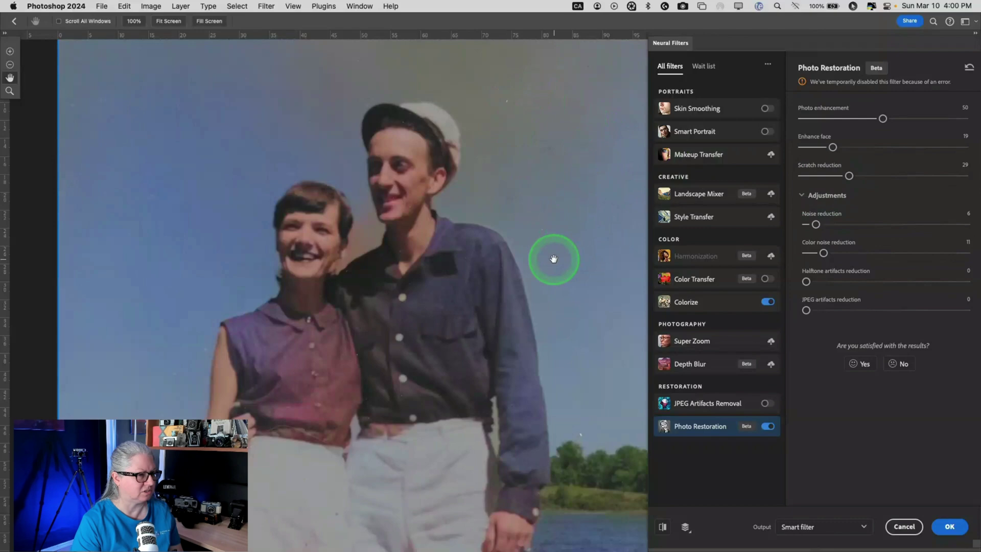
pyautogui.scroll(-10, 554, 258)
pyautogui.scroll(12, 553, 258)
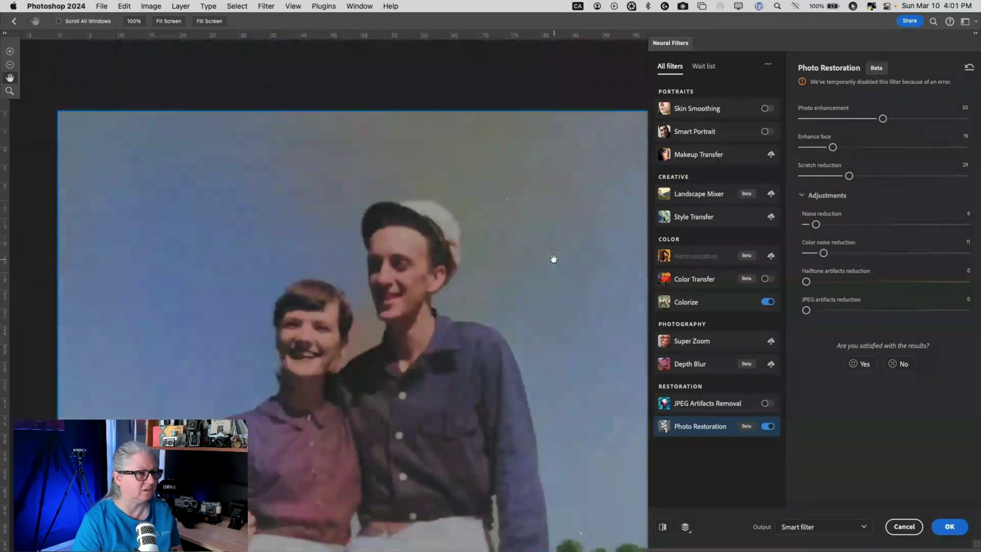
pyautogui.hscroll(3, 553, 259)
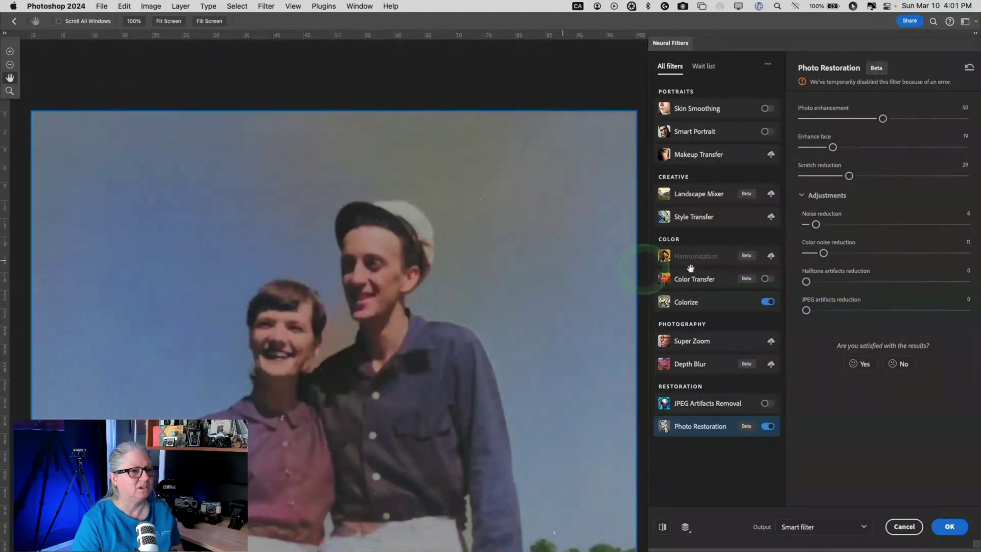
# - Reset the restoration settings to defaults and set the output to New layer masked
pyautogui.click(969, 68)
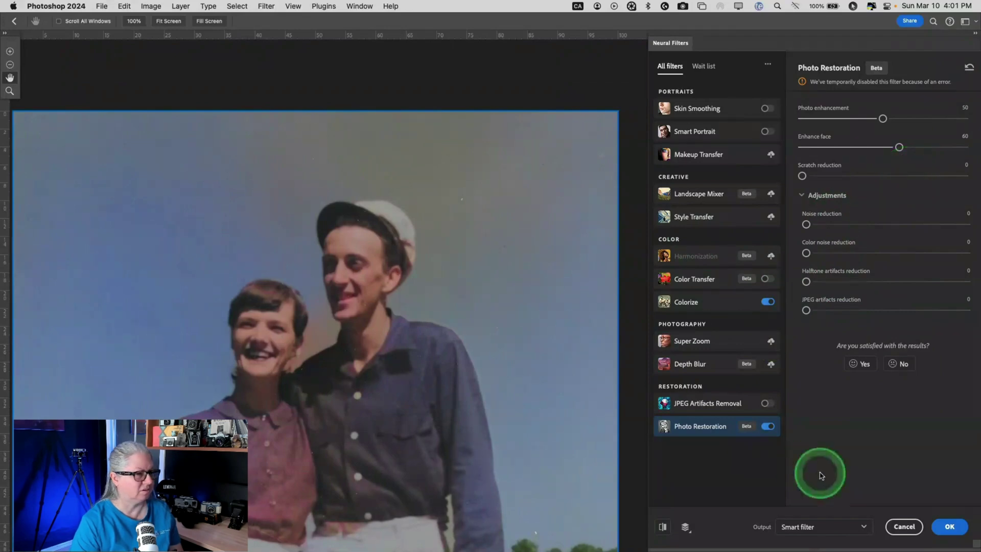
pyautogui.click(817, 526)
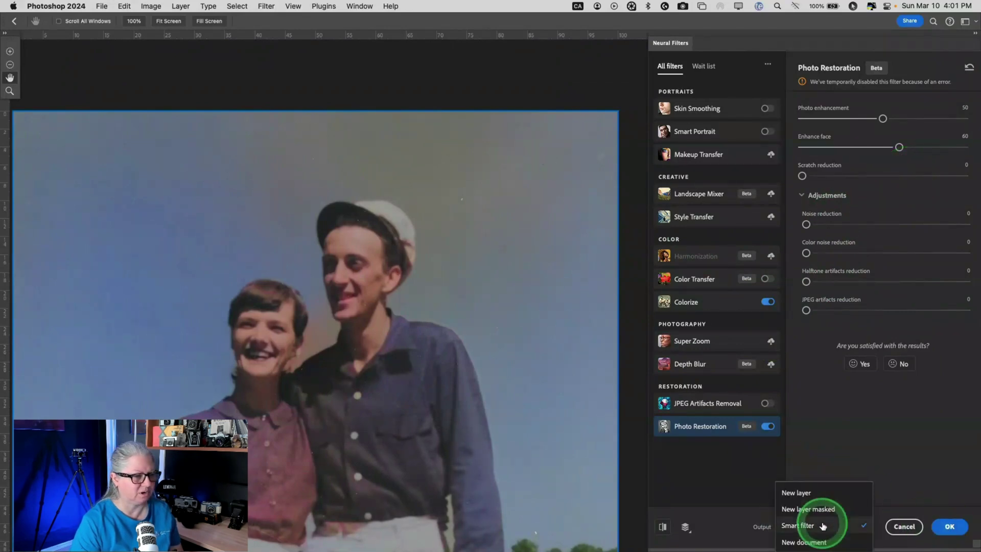
pyautogui.click(815, 511)
# - Apply the neural filters result to the photo
pyautogui.click(948, 527)
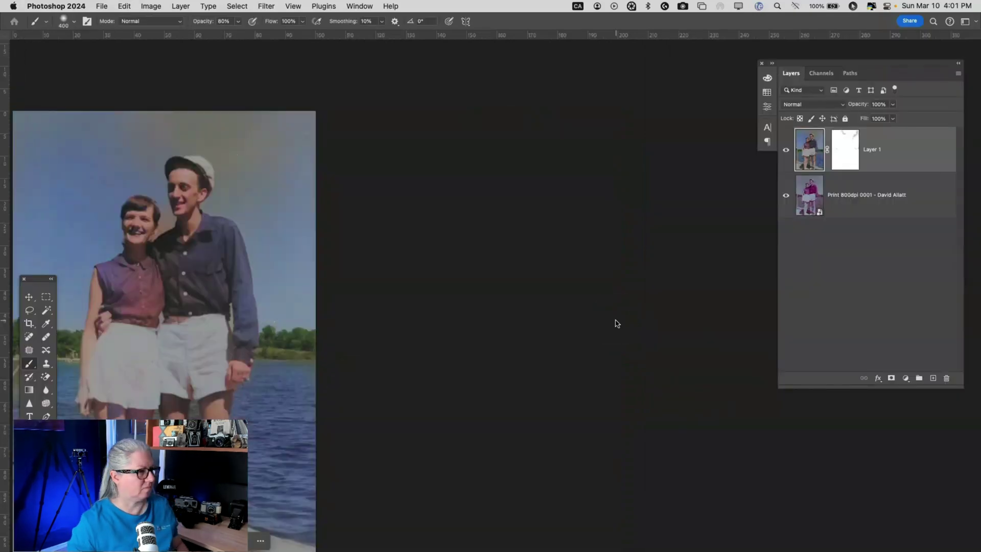
pyautogui.scroll(-3, 616, 320)
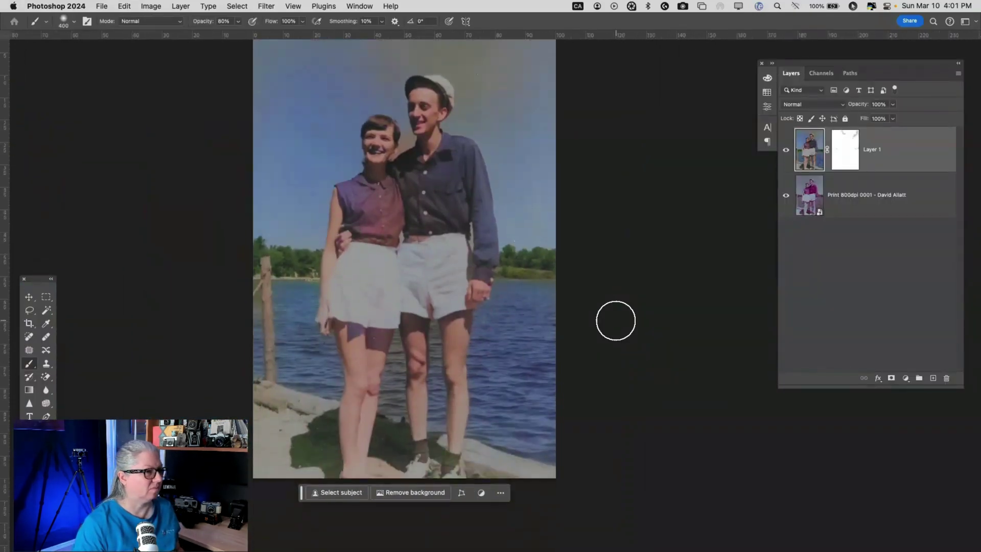
pyautogui.hscroll(-3, 616, 320)
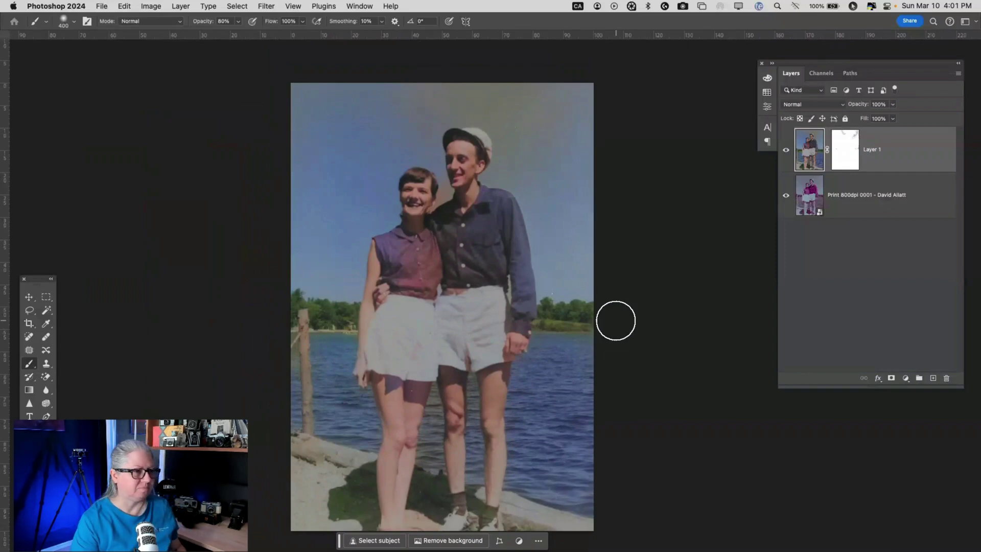
# - Drag the contextual task bar from below the photo to the workspace's top-left corner
pyautogui.moveTo(616, 320); pyautogui.dragTo(623, 311)
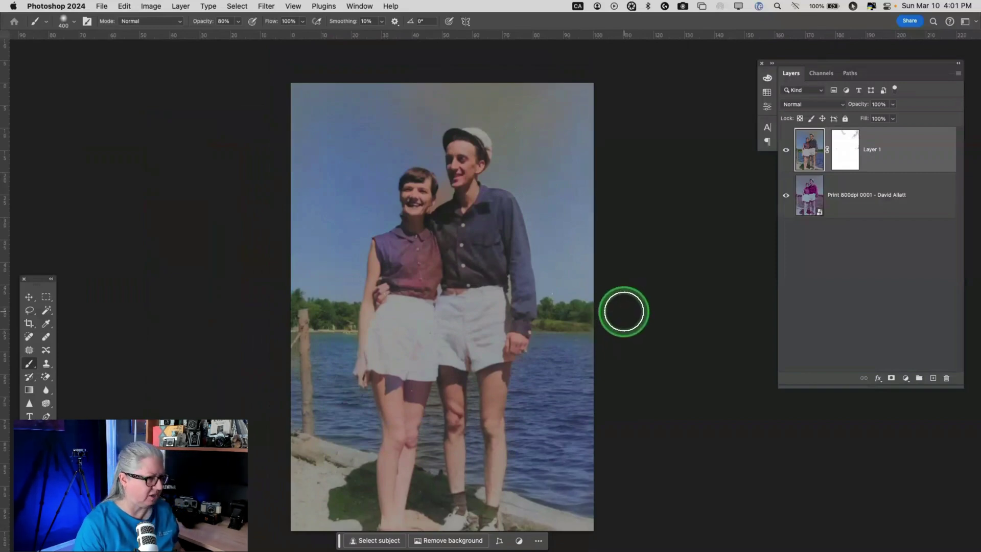
pyautogui.scroll(-2, 623, 311)
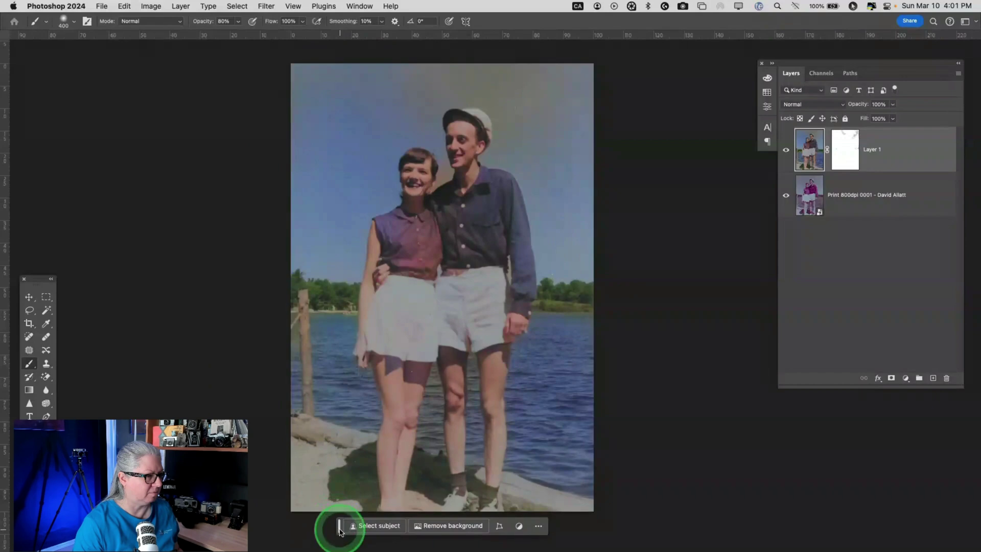
pyautogui.moveTo(338, 525); pyautogui.dragTo(42, 69)
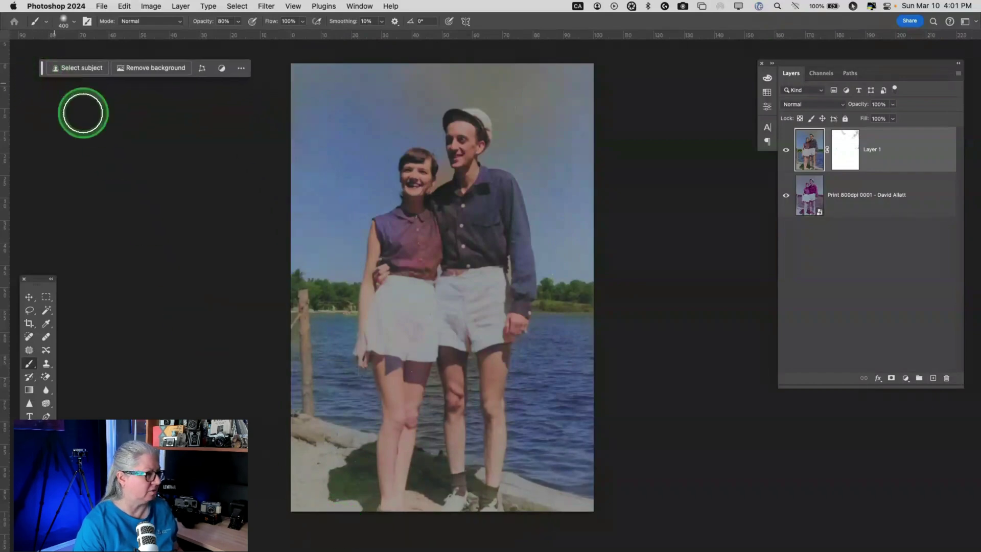
pyautogui.press('c')
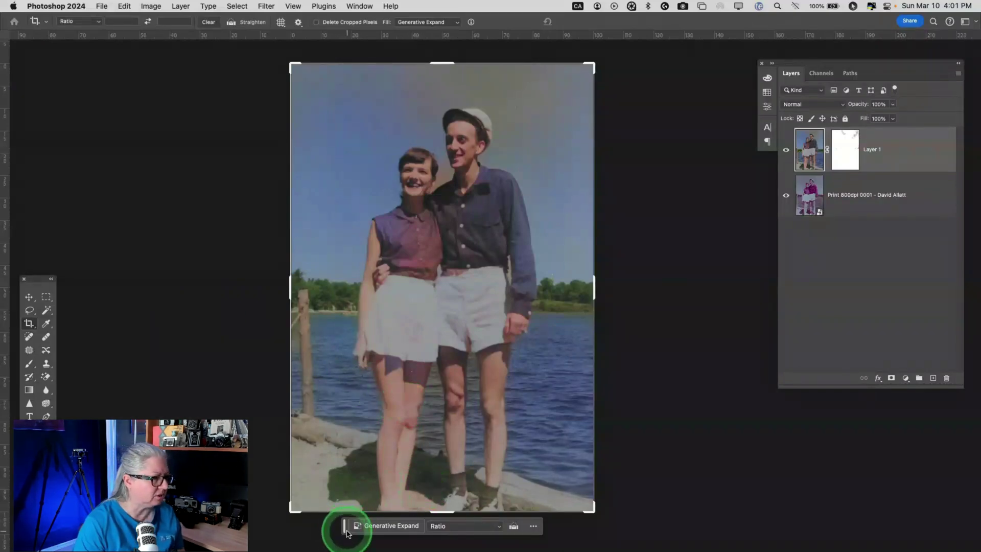
# - Pin the task bar at top-left, extend the canvas bottom to about 107%, and run Generative Expand
pyautogui.click(534, 526)
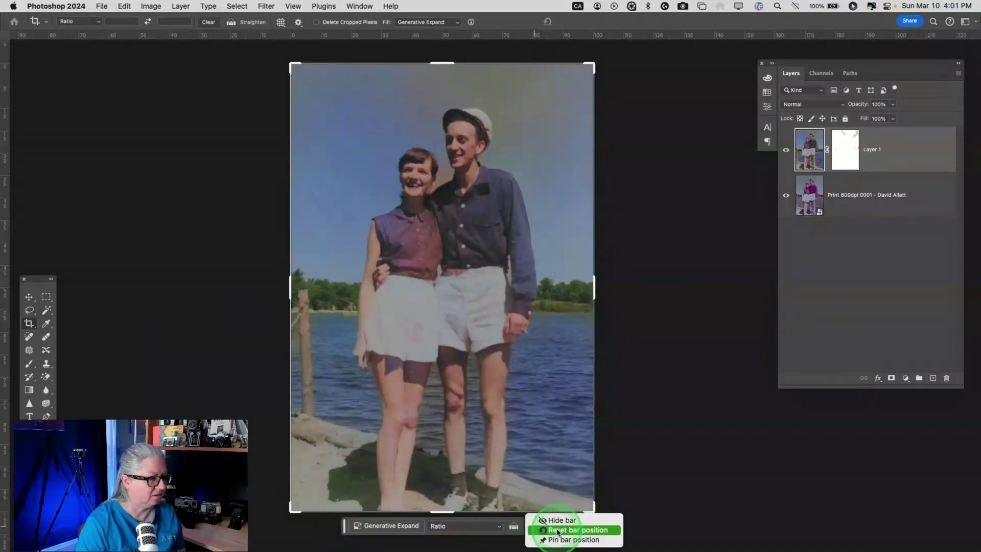
pyautogui.click(344, 525)
pyautogui.moveTo(344, 525); pyautogui.dragTo(44, 77)
pyautogui.click(234, 76)
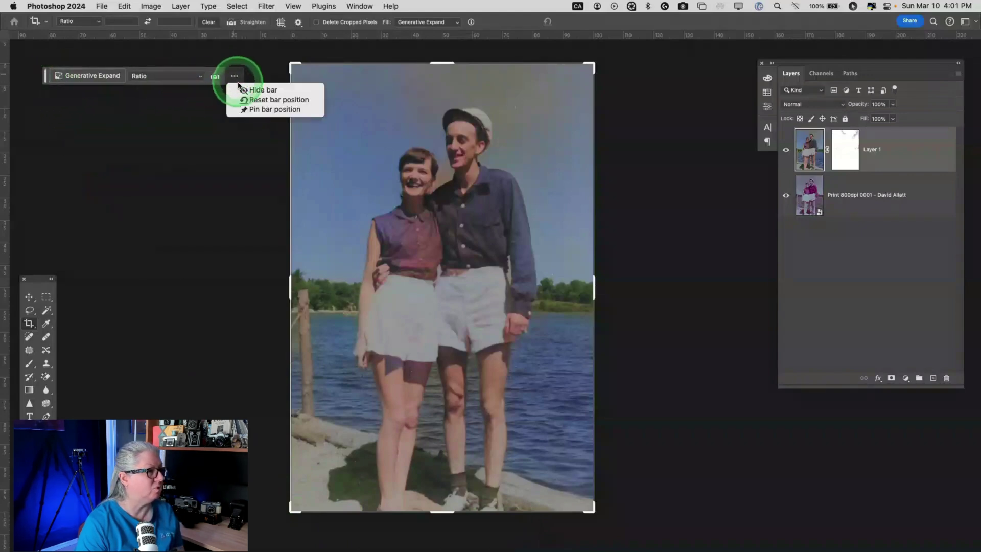
pyautogui.click(253, 108)
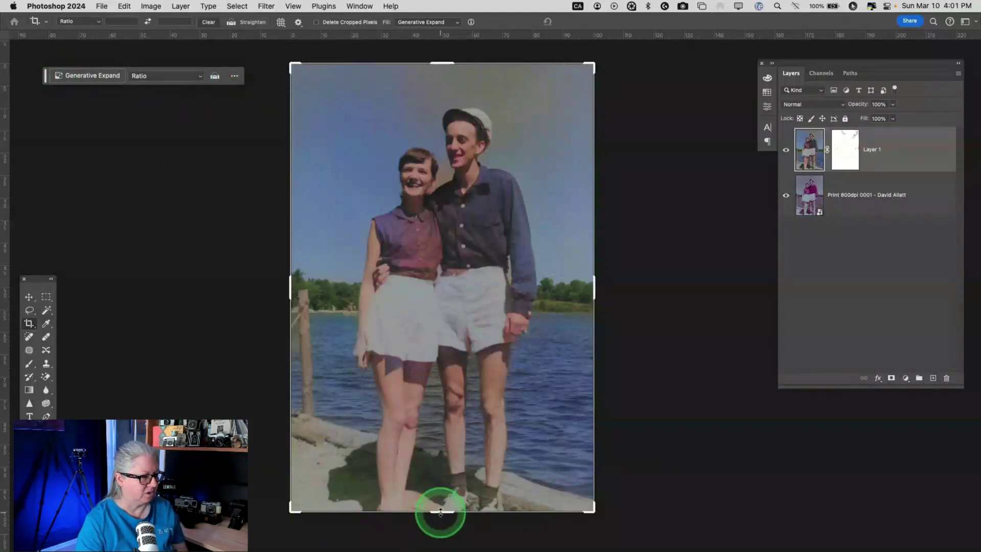
pyautogui.moveTo(441, 510); pyautogui.dragTo(443, 530)
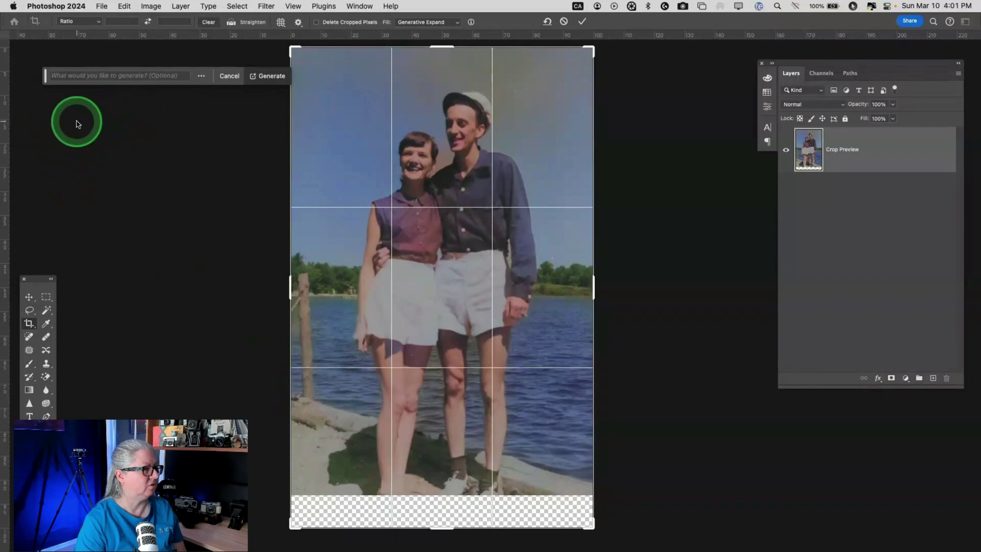
pyautogui.press('Return')
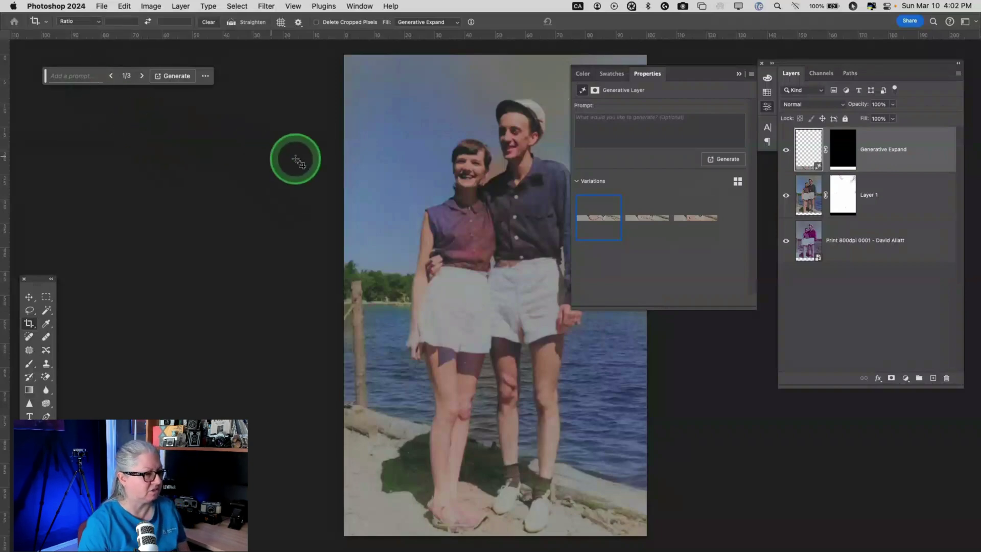
# - Zoom into the feet and preview the three Generative Expand variations in Properties
pyautogui.hscroll(3, 325, 210)
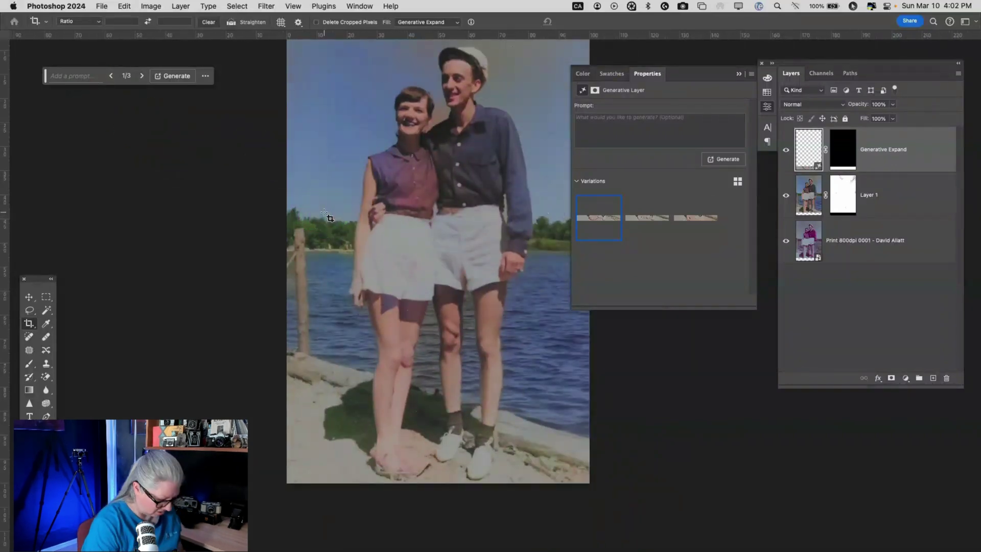
pyautogui.scroll(2, 324, 211)
pyautogui.scroll(-3, 325, 211)
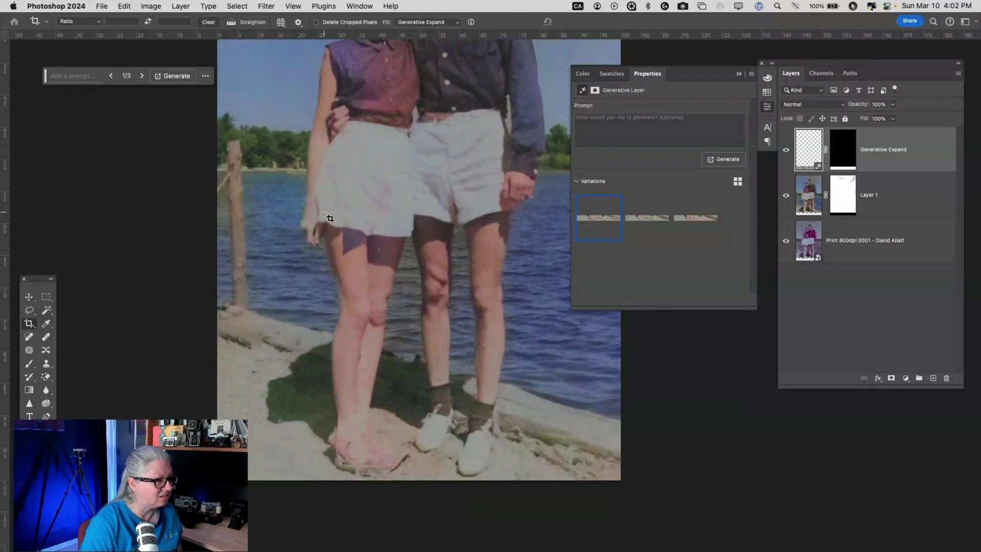
pyautogui.hscroll(3, 329, 218)
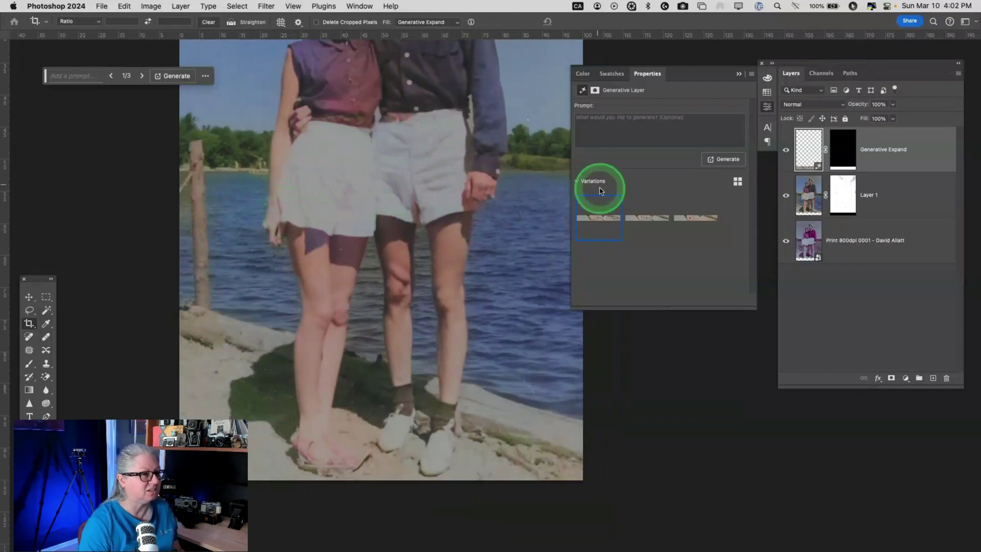
pyautogui.click(637, 219)
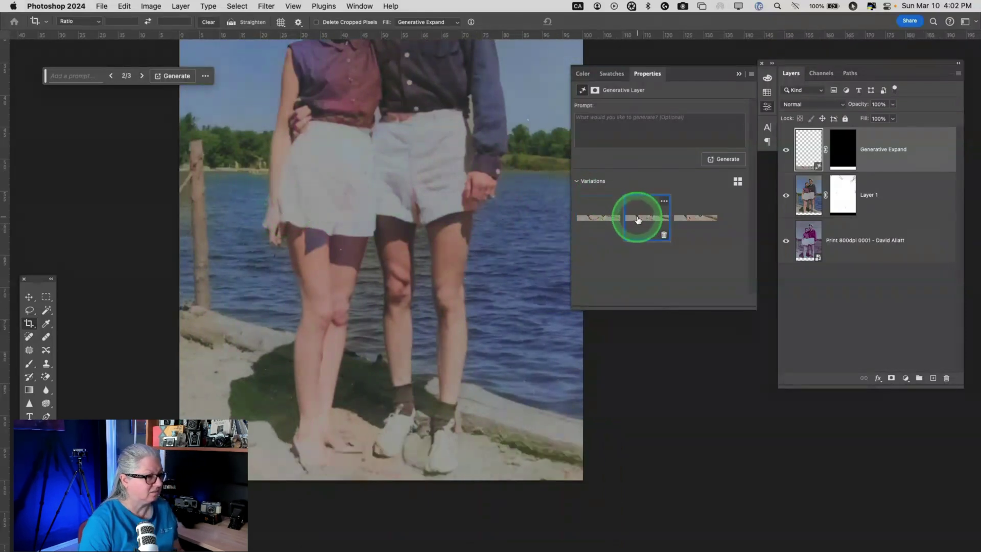
pyautogui.click(703, 219)
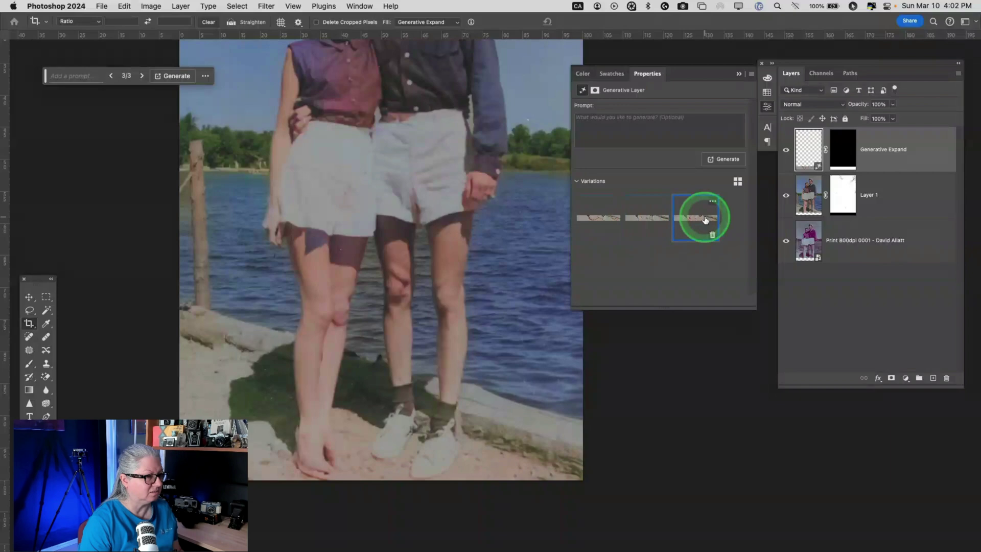
pyautogui.click(648, 219)
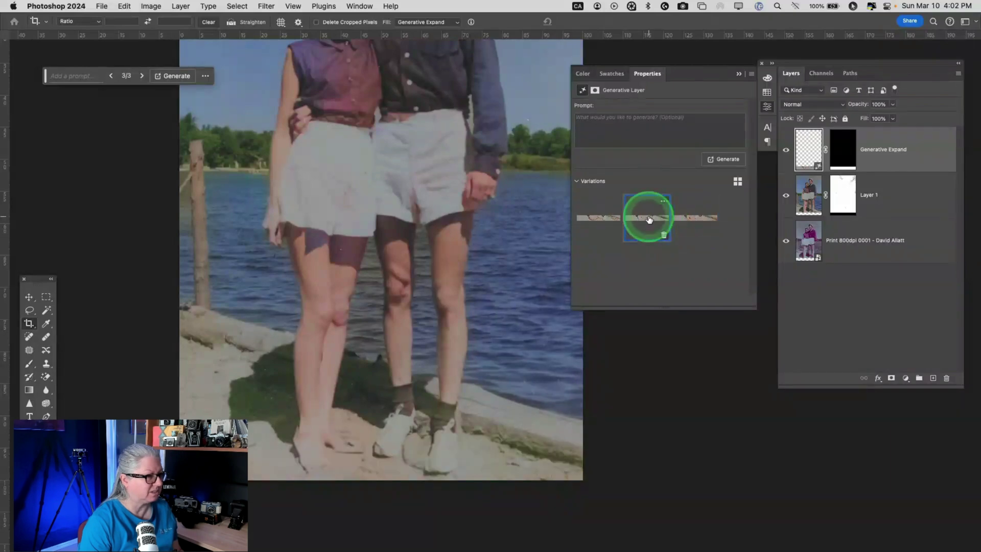
pyautogui.click(592, 216)
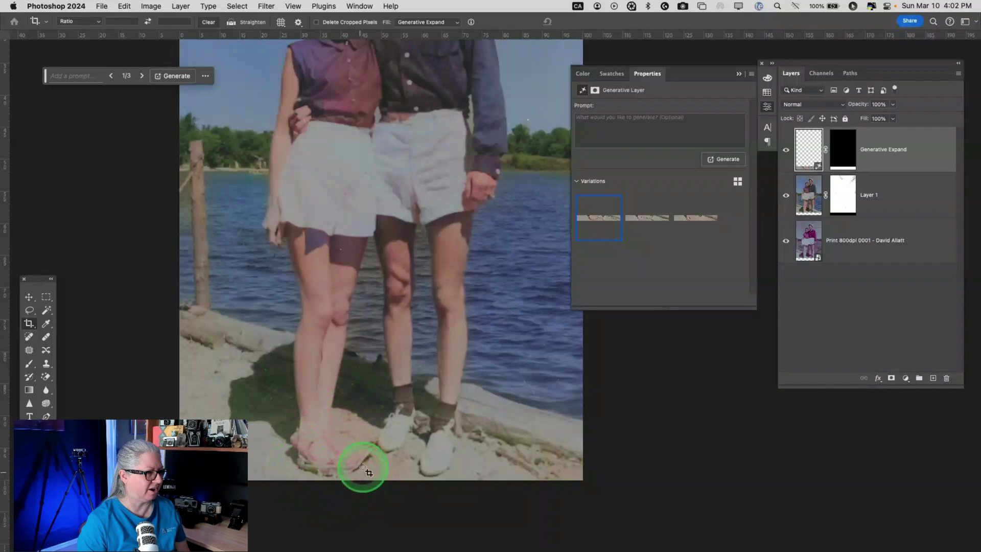
pyautogui.click(638, 221)
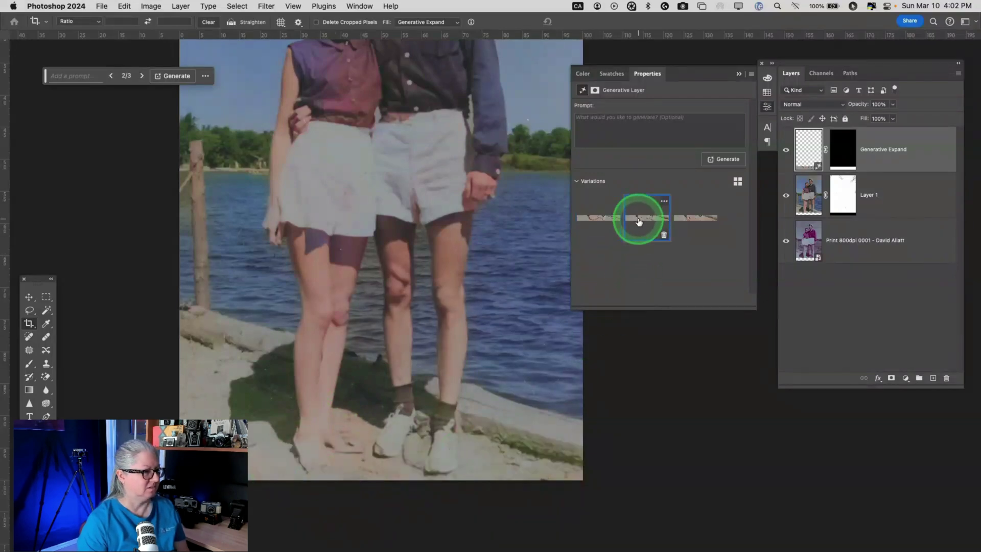
pyautogui.click(649, 404)
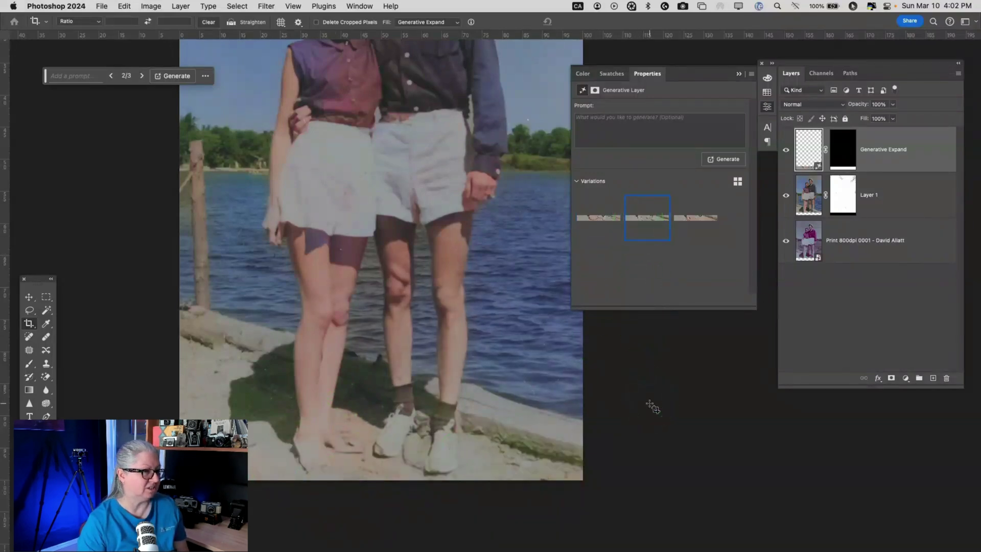
pyautogui.click(641, 405)
# - Toggle the Generative Expand layer's visibility to compare, keep variation 2, and fit the photo in view
pyautogui.click(786, 151)
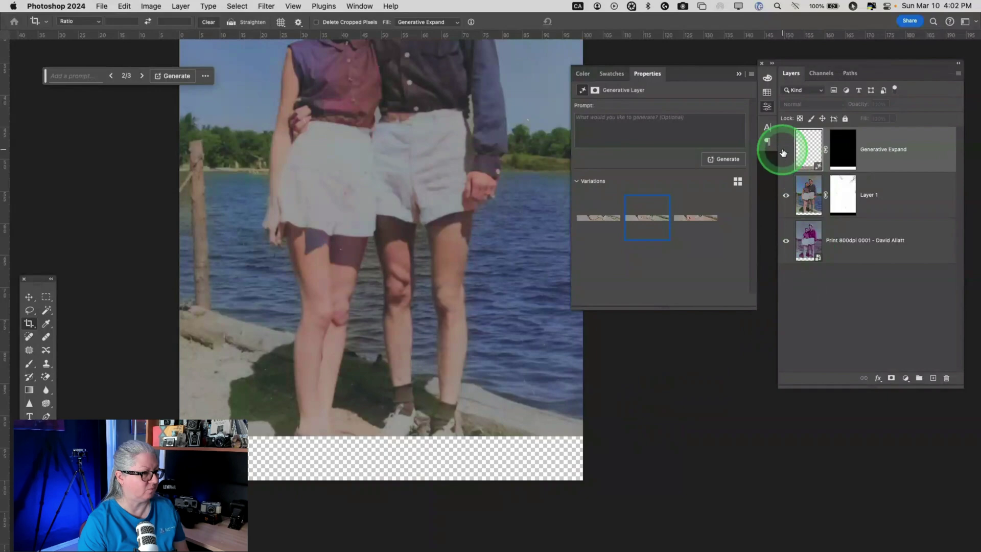
pyautogui.click(785, 151)
pyautogui.click(785, 151)
pyautogui.click(785, 151)
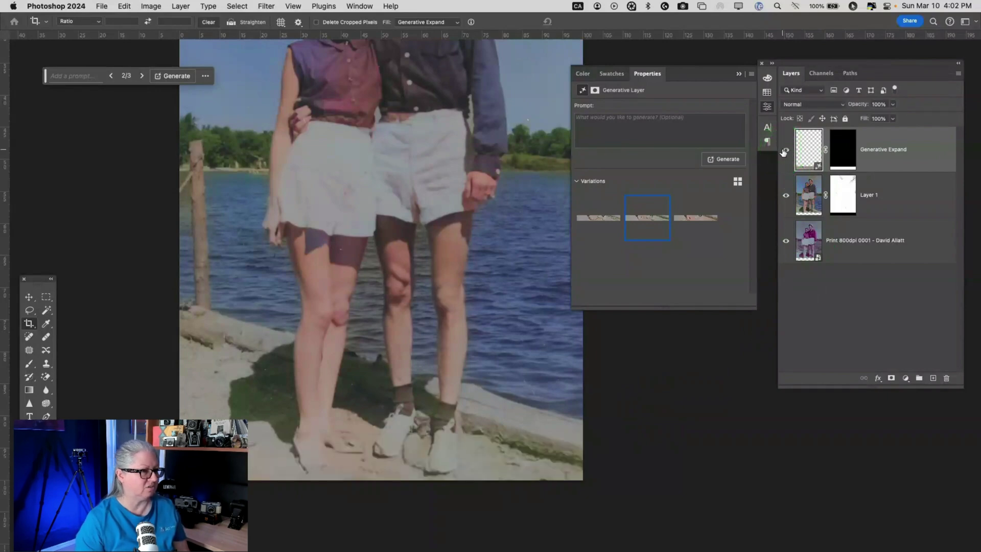
pyautogui.click(710, 218)
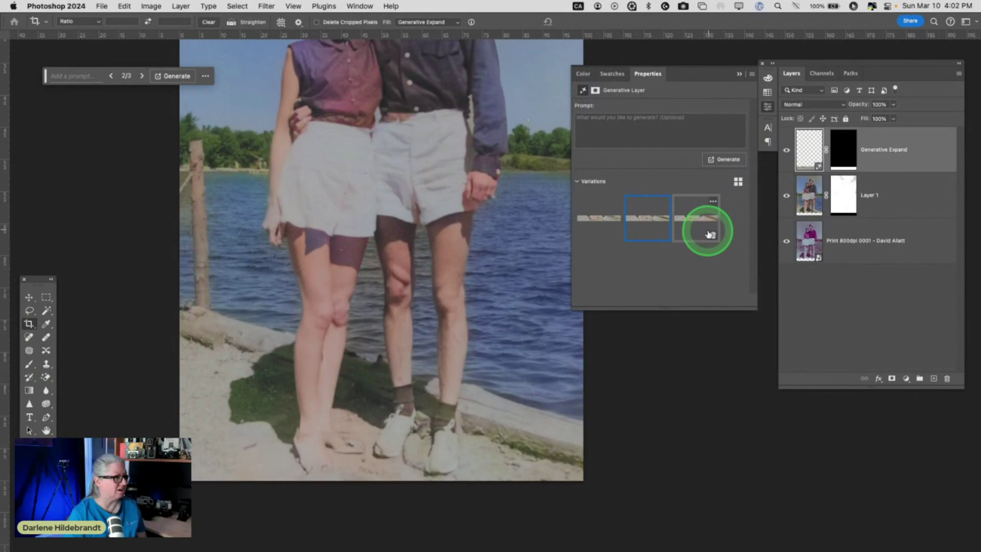
pyautogui.click(699, 217)
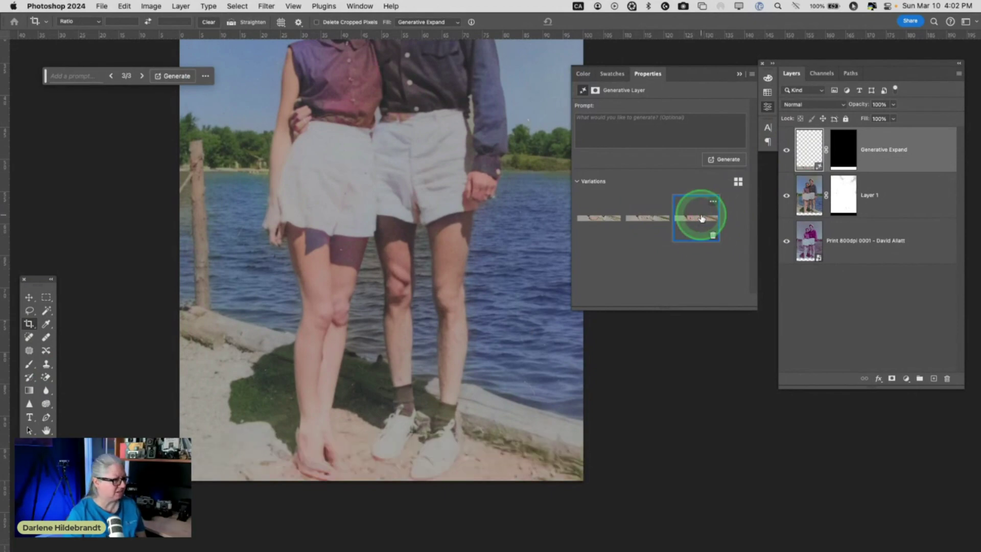
pyautogui.click(641, 219)
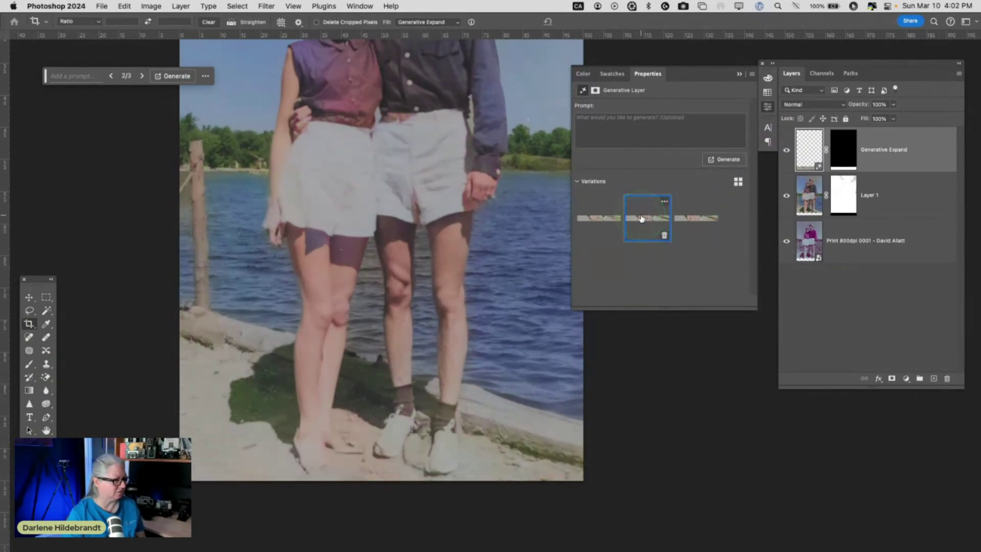
pyautogui.click(642, 219)
pyautogui.press('super+0')
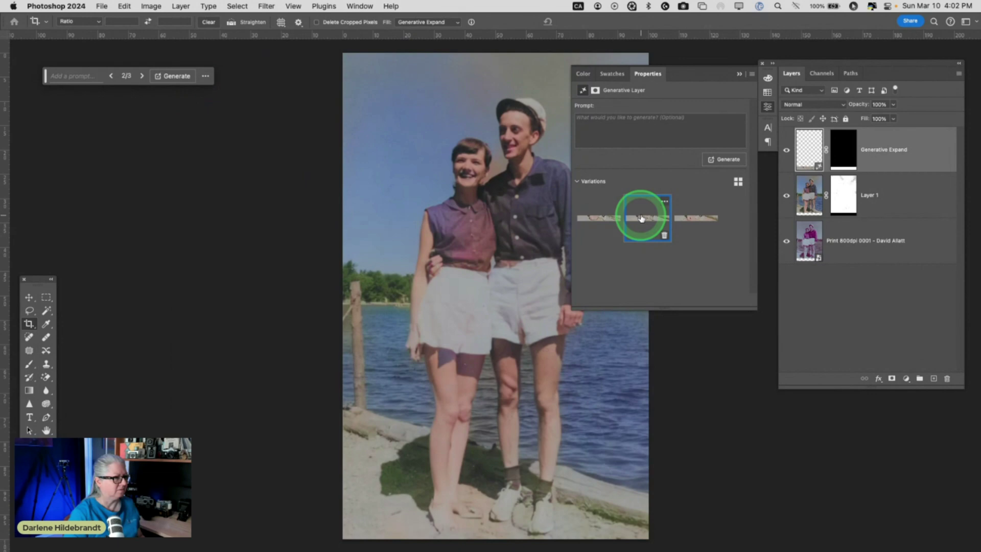
pyautogui.click(472, 177)
pyautogui.moveTo(876, 163); pyautogui.dragTo(905, 197)
# - Select Layer 1 and adjust its opacity, trying 50% before restoring it to full
pyautogui.click(905, 194)
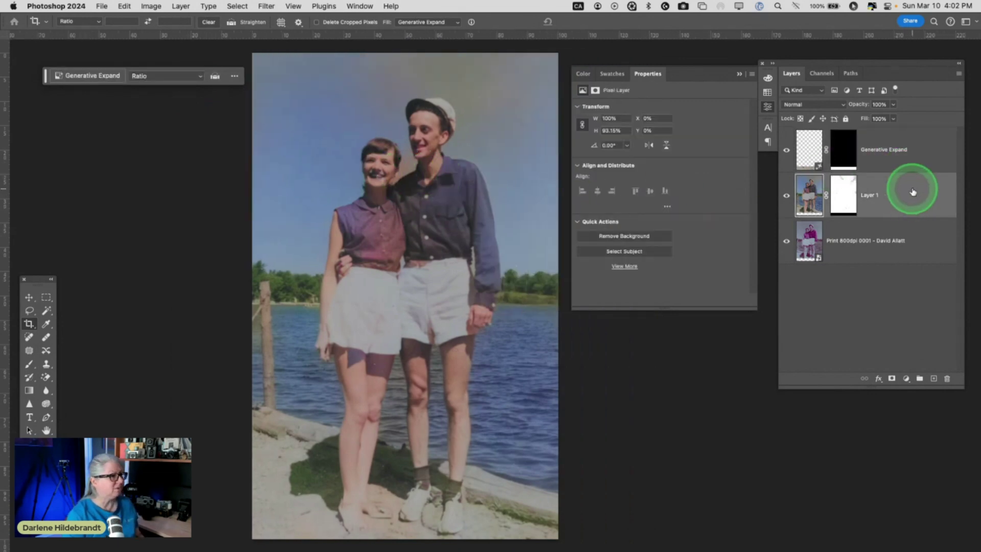
pyautogui.press('v')
pyautogui.press('5')
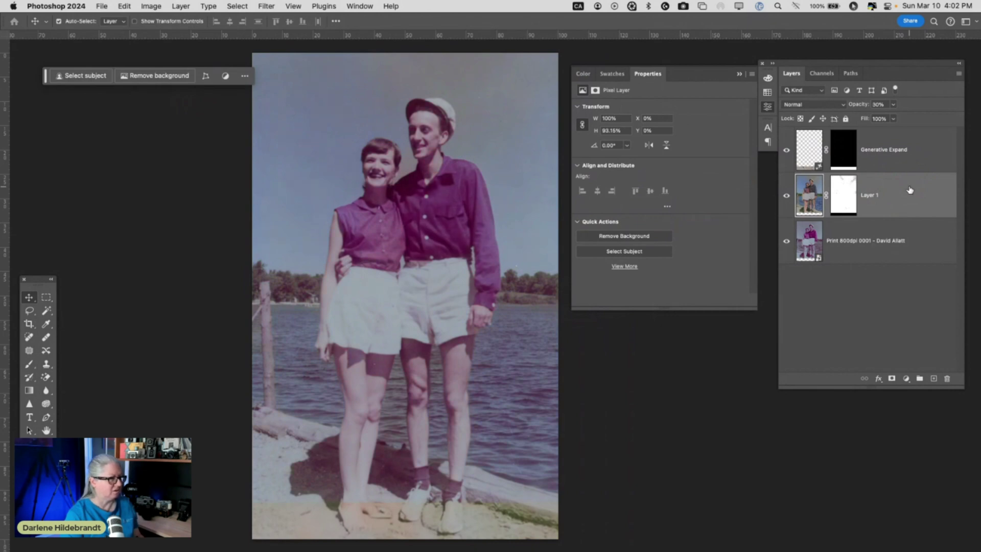
pyautogui.click(906, 160)
pyautogui.click(867, 197)
pyautogui.click(890, 207)
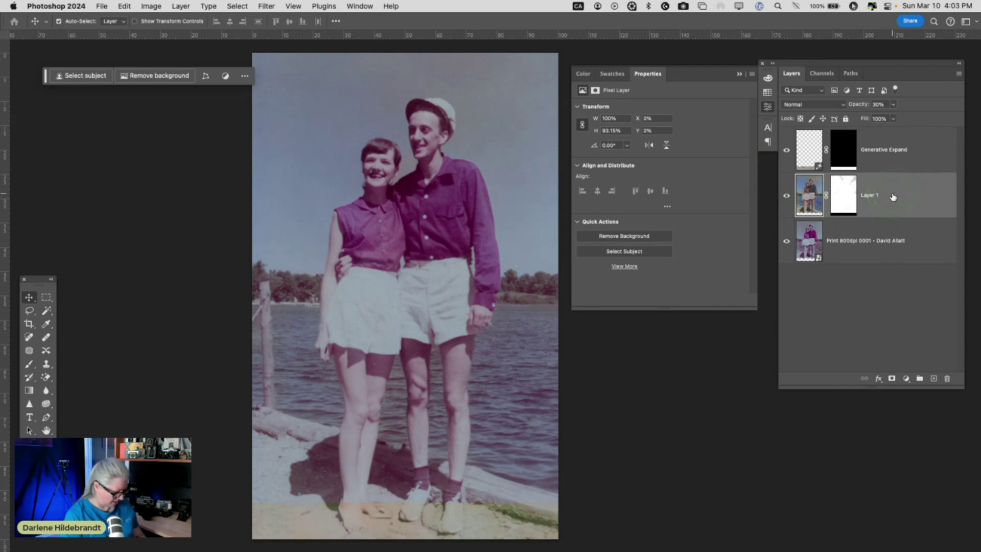
pyautogui.press('0')
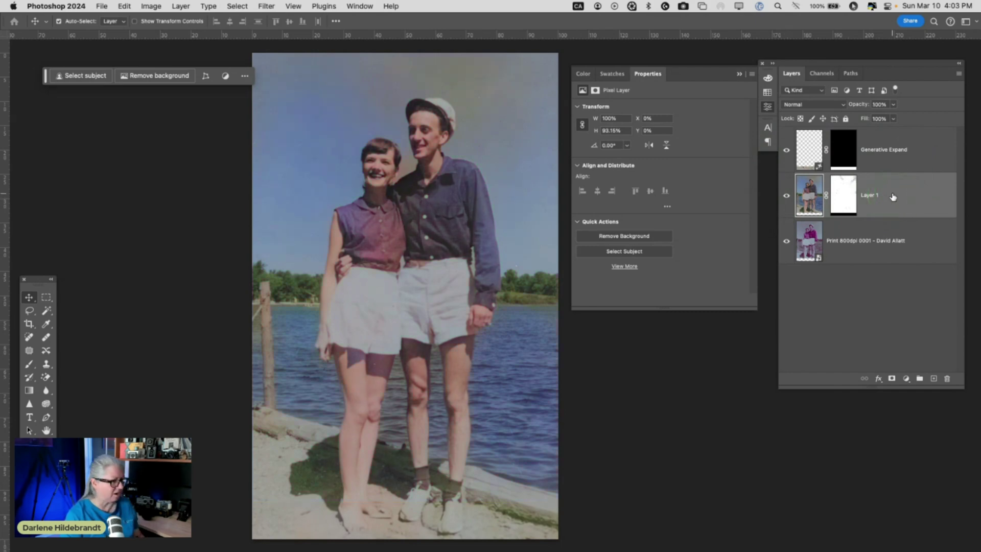
# - Compare the photo with and without the generated feet, then fade Layer 1 to 30%
pyautogui.click(790, 151)
pyautogui.click(789, 150)
pyautogui.click(789, 150)
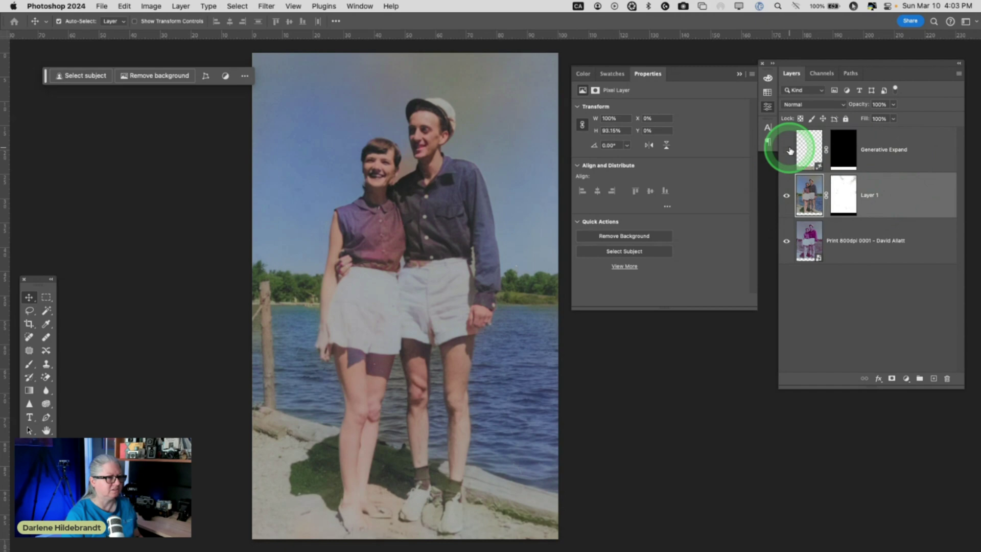
pyautogui.click(789, 150)
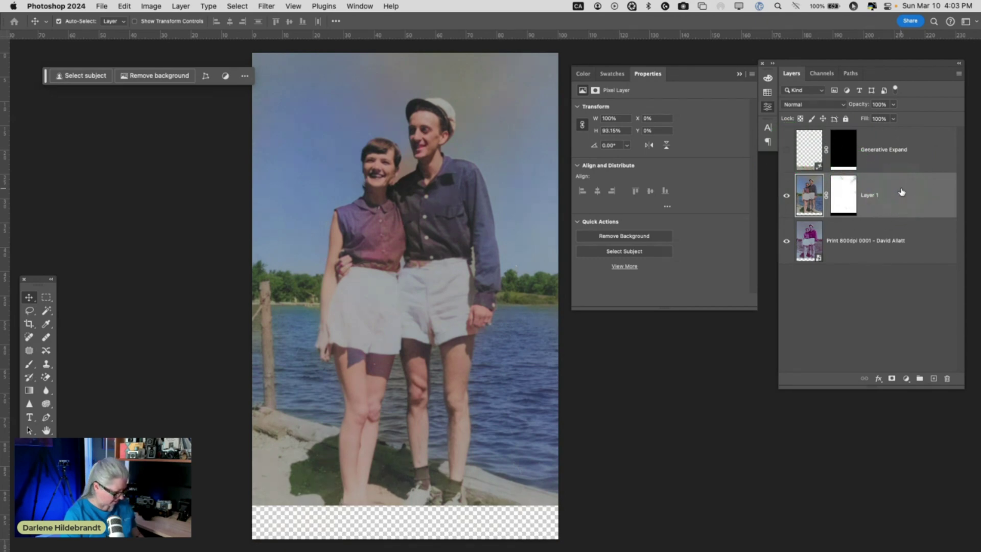
pyautogui.press('3')
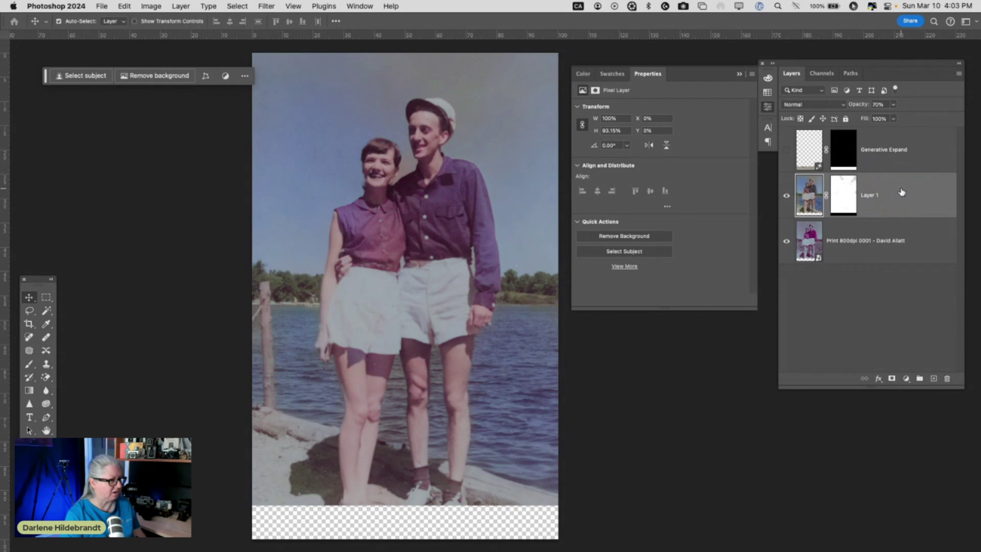
# - Toggle Layer 1 to compare against the original print, then delete the Generative Expand layer
pyautogui.click(787, 196)
pyautogui.click(786, 196)
pyautogui.click(787, 196)
pyautogui.click(787, 196)
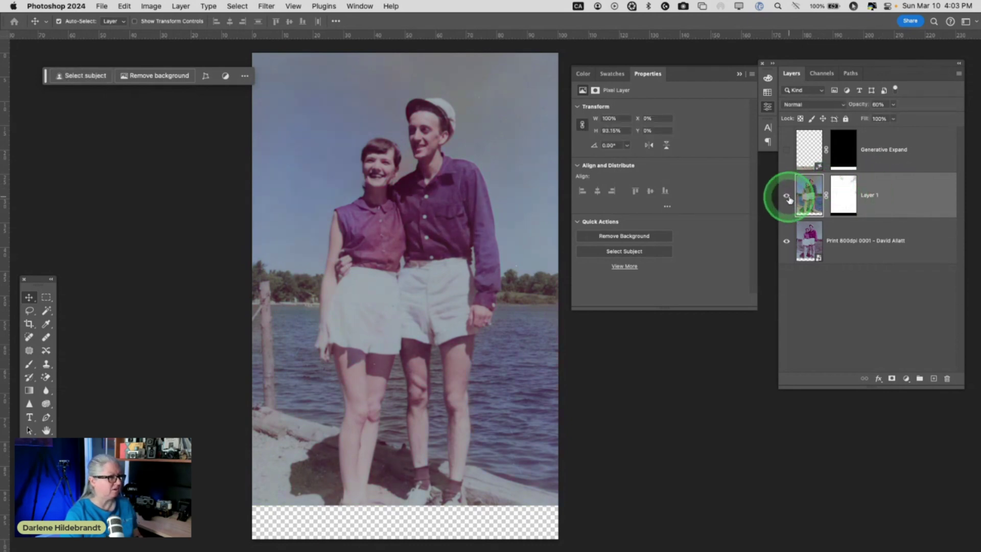
pyautogui.click(786, 196)
pyautogui.click(787, 196)
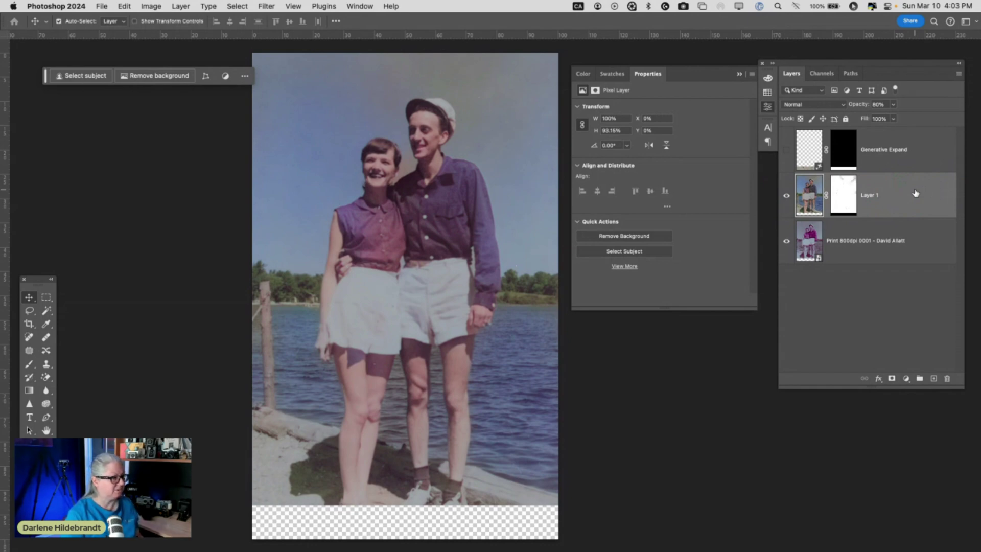
pyautogui.moveTo(912, 155); pyautogui.dragTo(942, 378)
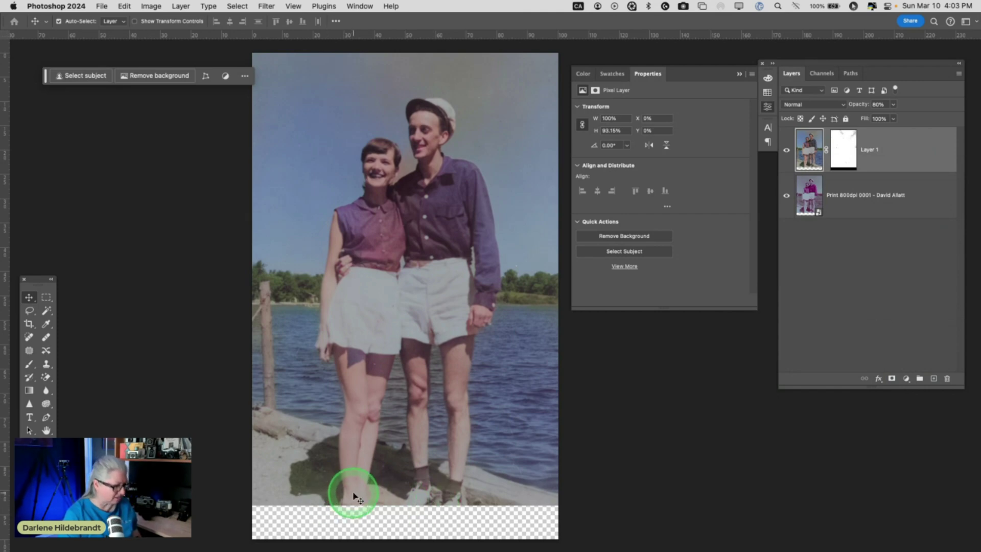
# - Marquee-select the transparent strip below the feet and run Generative Fill without a prompt
pyautogui.press('m')
pyautogui.moveTo(251, 497); pyautogui.dragTo(565, 532)
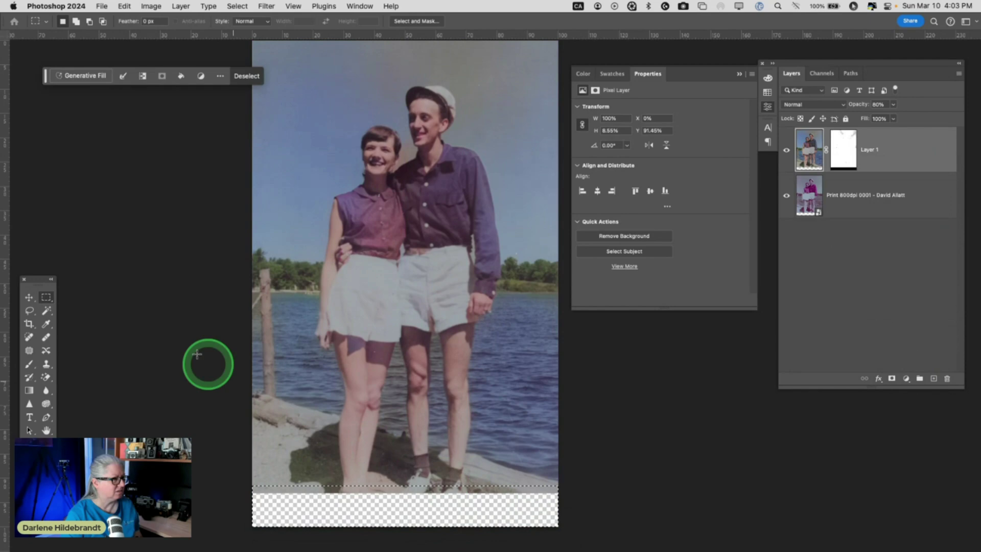
pyautogui.click(72, 76)
pyautogui.press('Return')
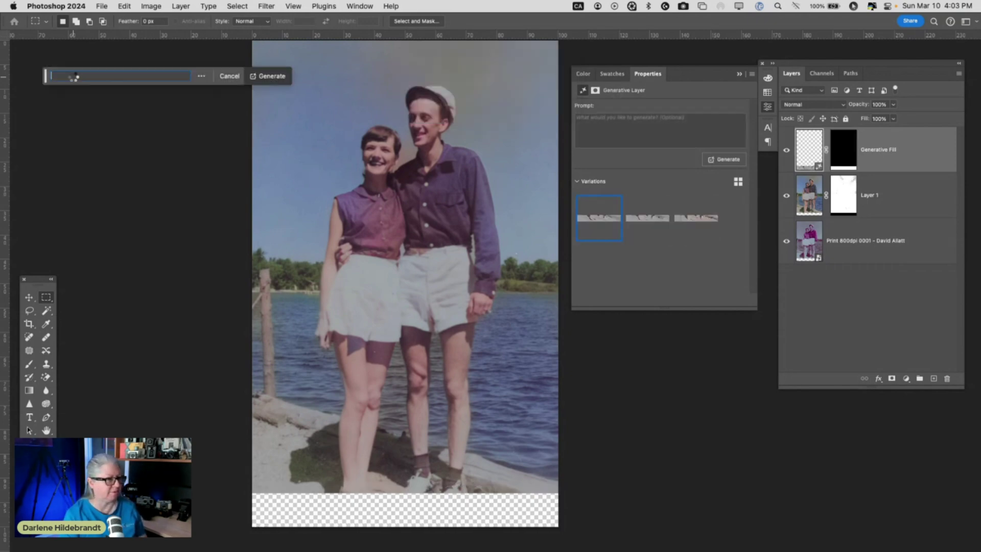
# - Zoom into the lower half and toggle the Generative Fill layer to compare
pyautogui.click(45, 76)
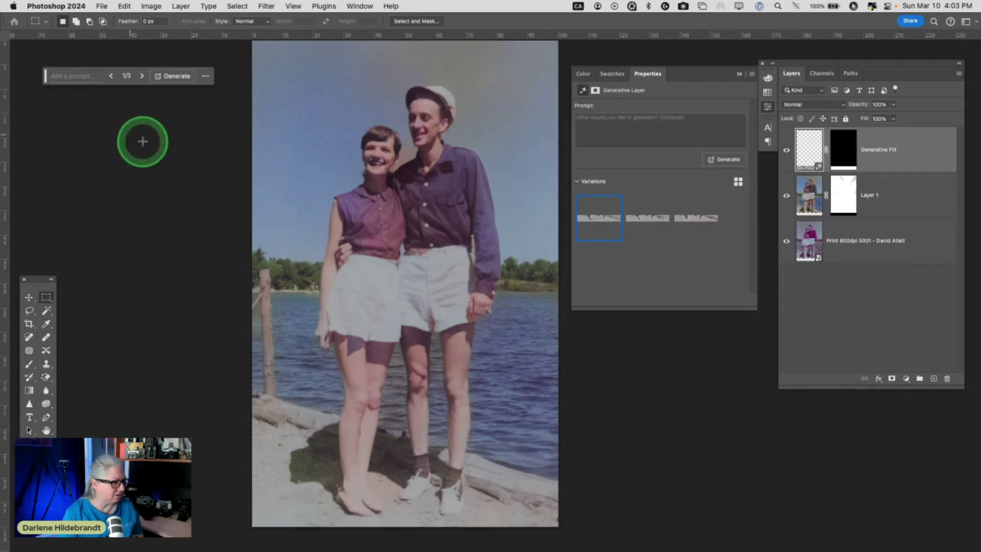
pyautogui.press('super+equal')
pyautogui.scroll(-1, 220, 177)
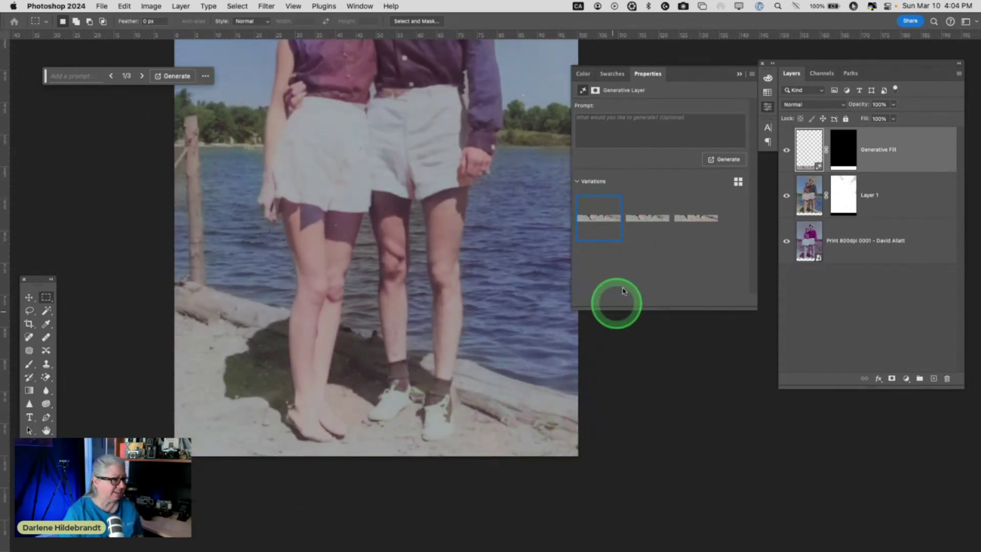
pyautogui.click(786, 151)
pyautogui.click(787, 152)
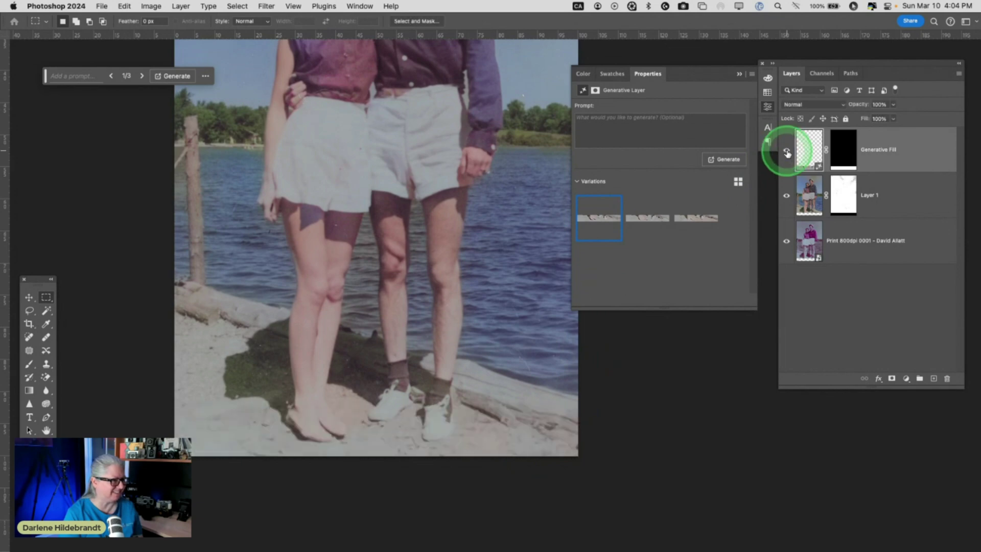
# - Preview the second and third variations, return to the second, and bring up the prompt bar
pyautogui.click(643, 218)
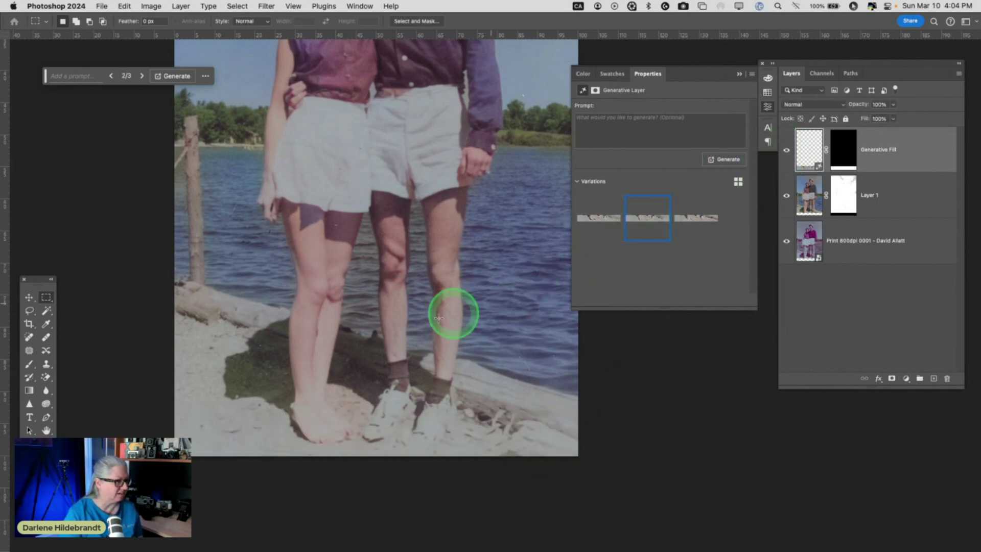
pyautogui.click(684, 219)
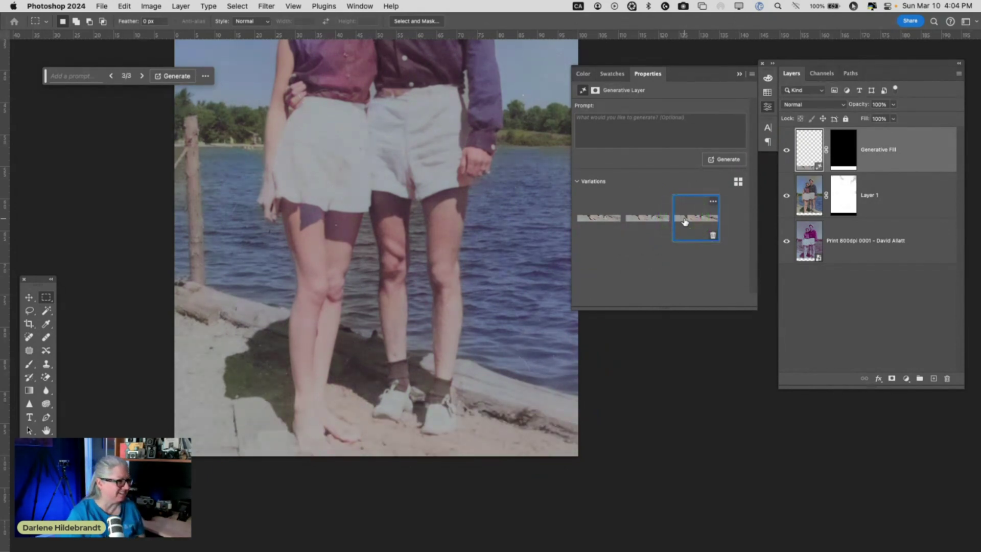
pyautogui.click(649, 220)
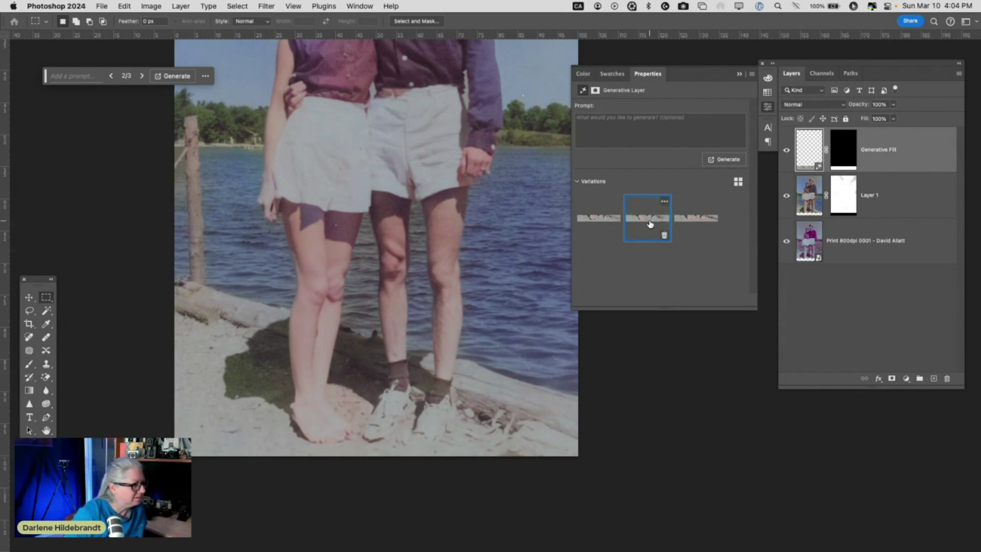
pyautogui.click(76, 76)
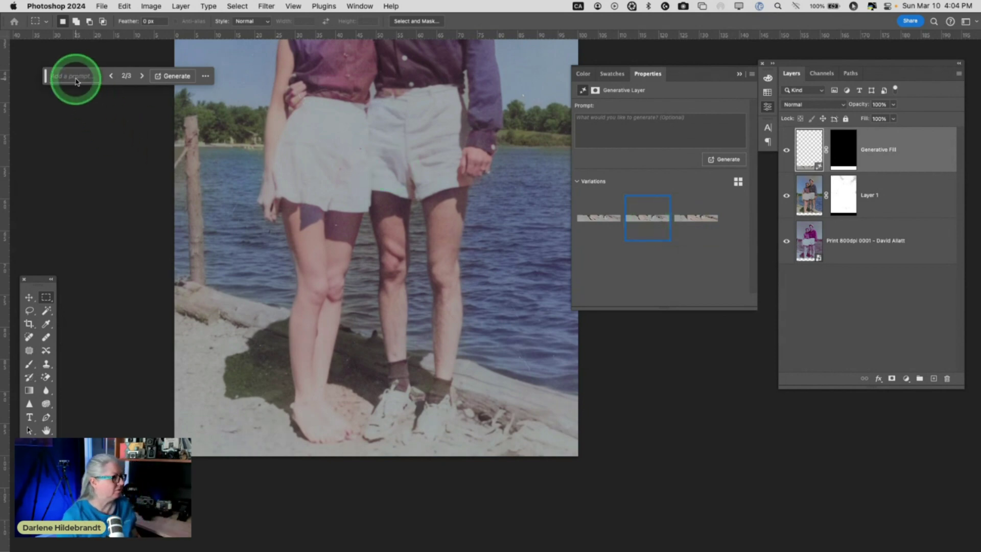
# - Generate a fresh set of variations and preview the sandals, white-sneakers and sixth options
pyautogui.press('Return')
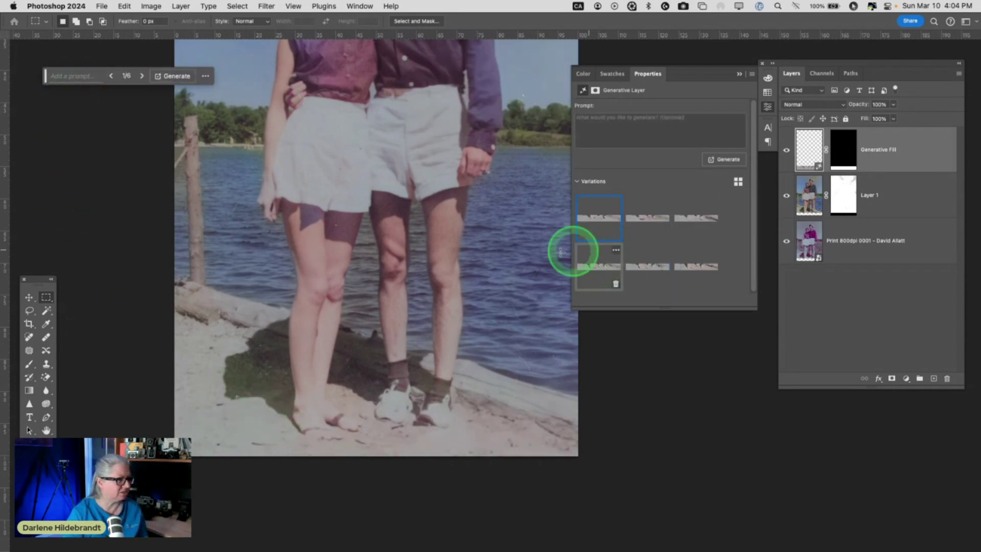
pyautogui.click(644, 218)
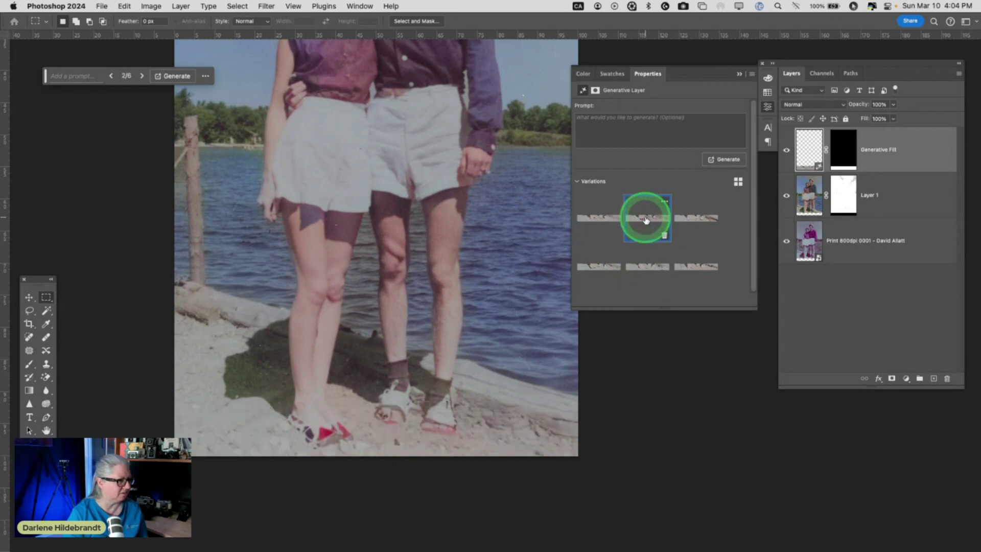
pyautogui.click(690, 219)
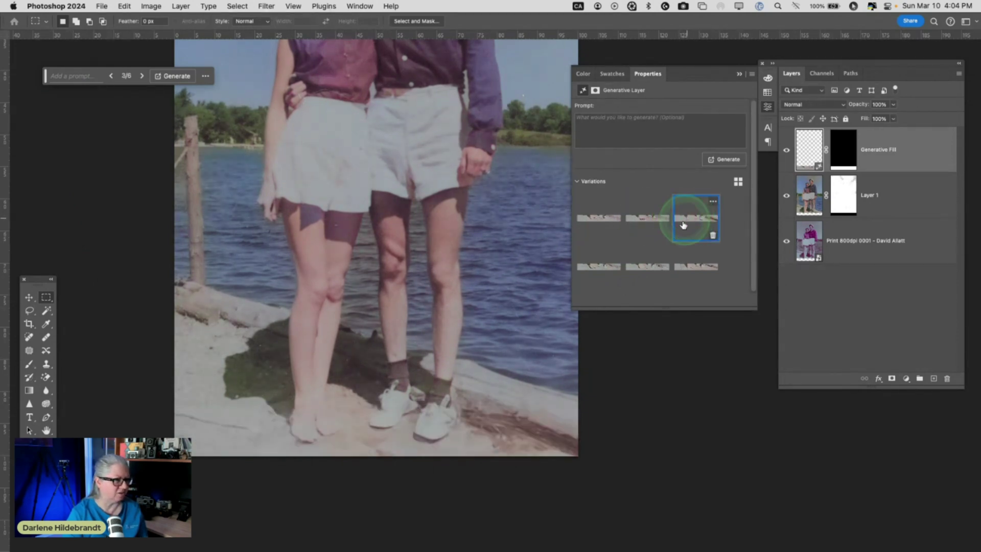
pyautogui.click(696, 266)
pyautogui.click(650, 266)
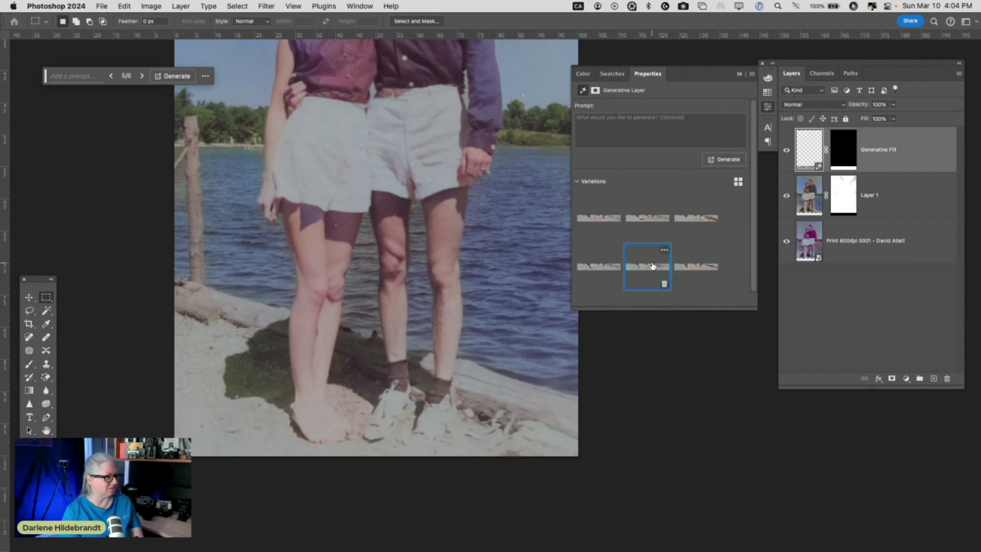
# - Settle on the fifth variation and zoom out to view the whole photo
pyautogui.click(595, 266)
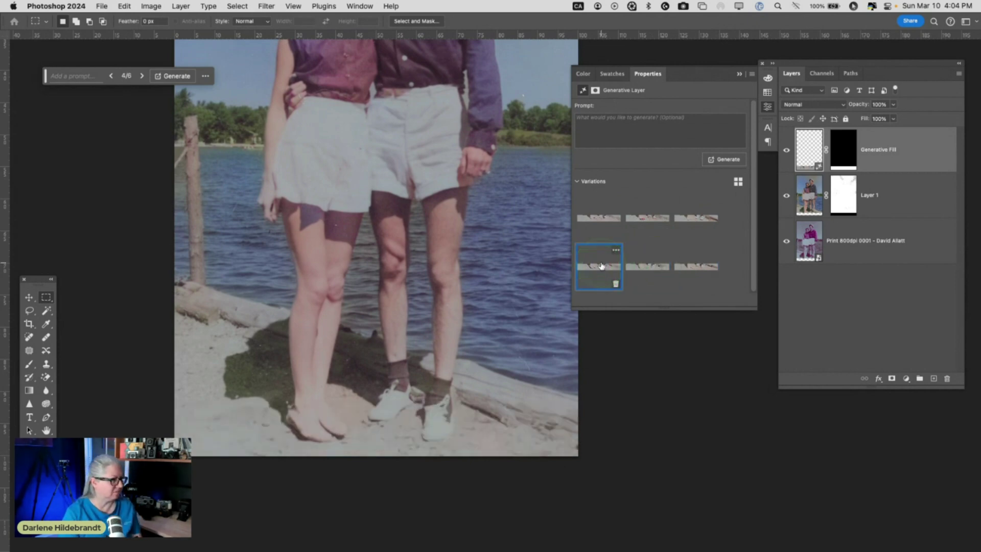
pyautogui.click(637, 264)
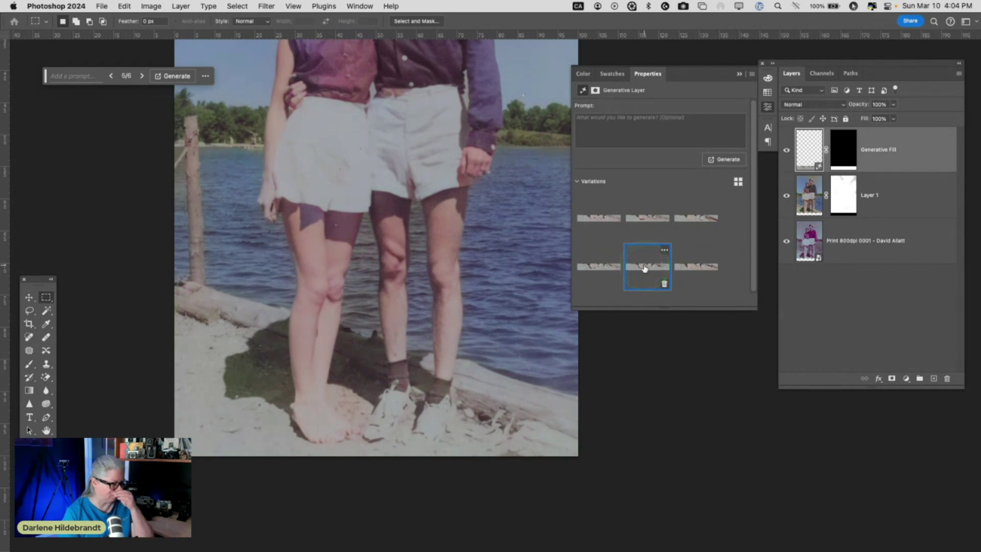
pyautogui.click(644, 267)
pyautogui.press('super+0')
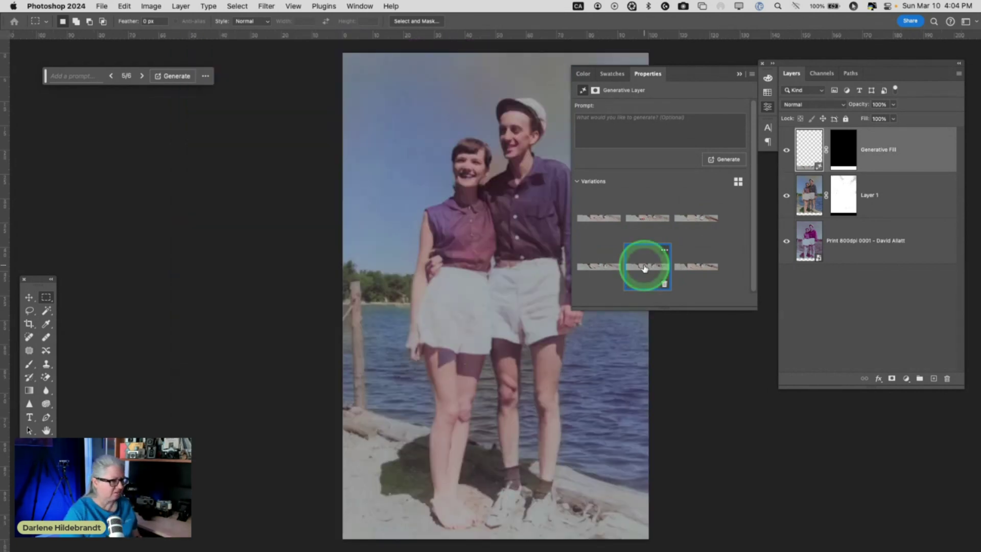
pyautogui.click(408, 221)
pyautogui.hscroll(3, 407, 221)
pyautogui.hscroll(1, 407, 221)
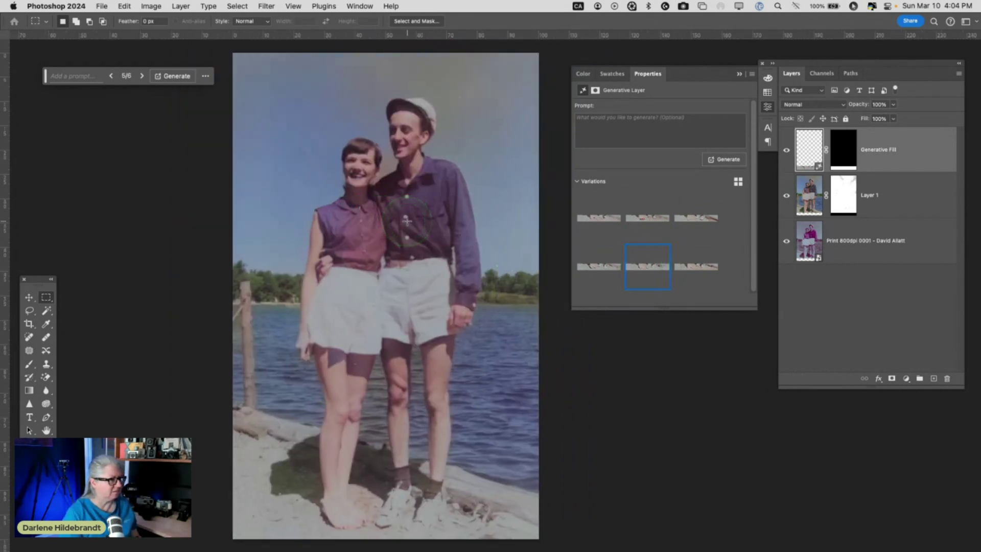
pyautogui.scroll(-1, 407, 221)
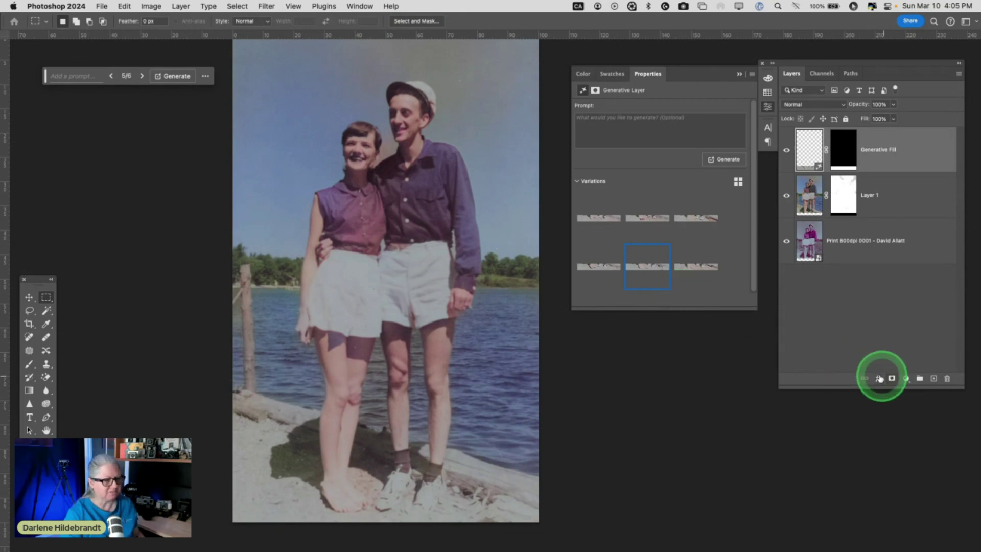
# - Toggle the bottom layer to compare the original print against the restoration
pyautogui.keyDown('alt'); pyautogui.click(786, 242); pyautogui.keyUp('alt')
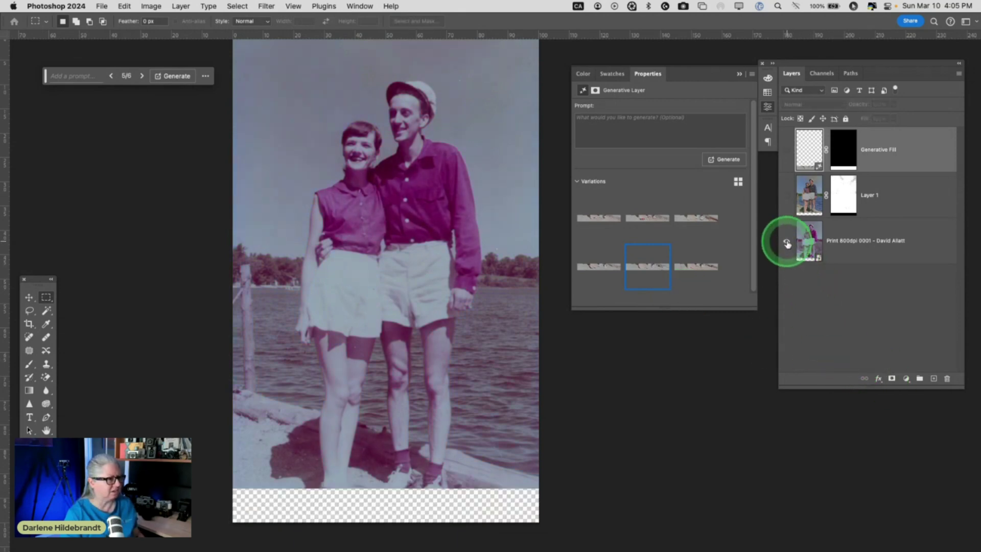
pyautogui.keyDown('alt'); pyautogui.click(787, 242); pyautogui.keyUp('alt')
pyautogui.keyDown('alt'); pyautogui.click(786, 243); pyautogui.keyUp('alt')
pyautogui.keyDown('alt'); pyautogui.click(787, 242); pyautogui.keyUp('alt')
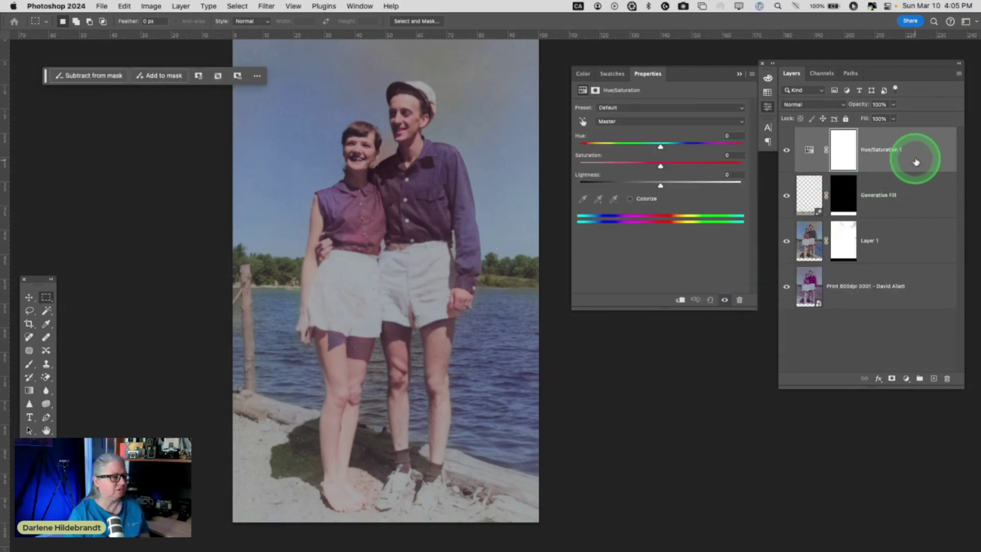
# - Add a Hue/Saturation adjustment layer, test a Hue shift, then undo it
pyautogui.click(637, 125)
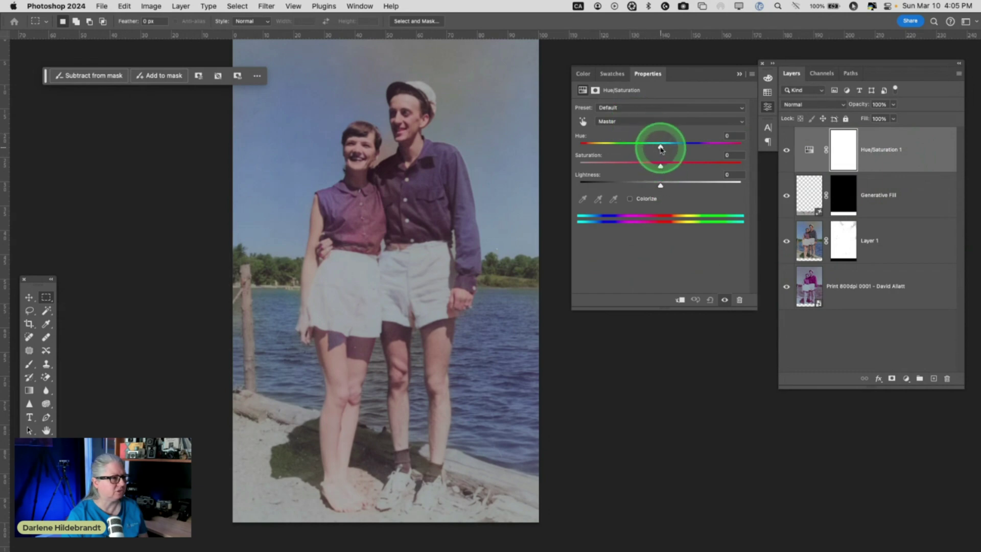
pyautogui.moveTo(660, 149); pyautogui.dragTo(635, 147)
pyautogui.press('super+z')
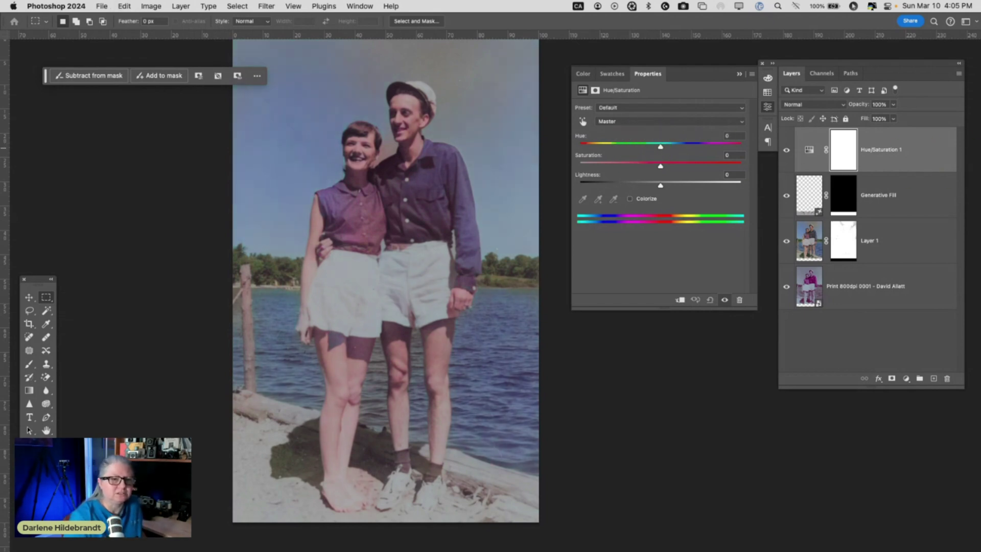
# - Add Color Balance, delete Hue/Saturation 1, and set midtones to Cyan -6, Magenta -8, Blue +24
pyautogui.click(904, 307)
pyautogui.moveTo(921, 202); pyautogui.dragTo(946, 377)
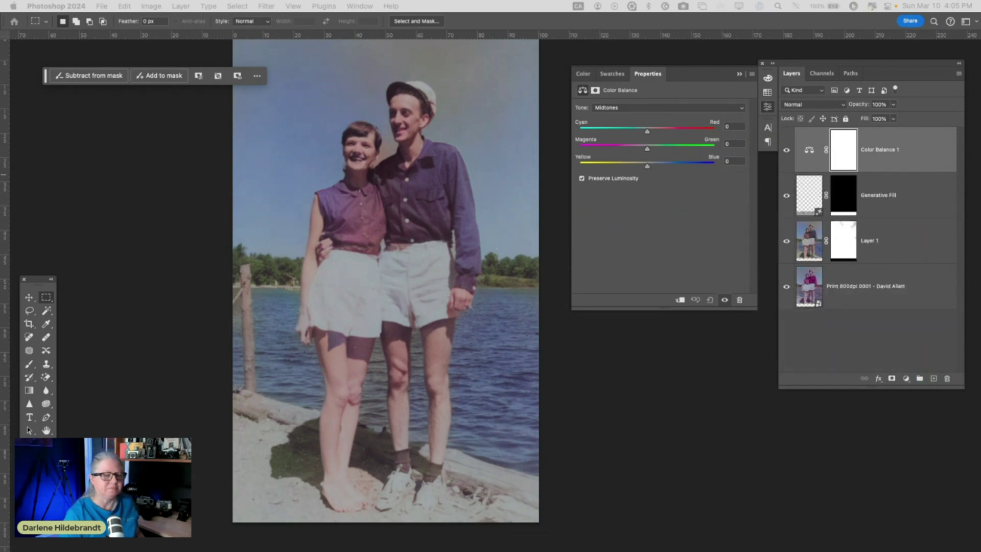
pyautogui.click(582, 201)
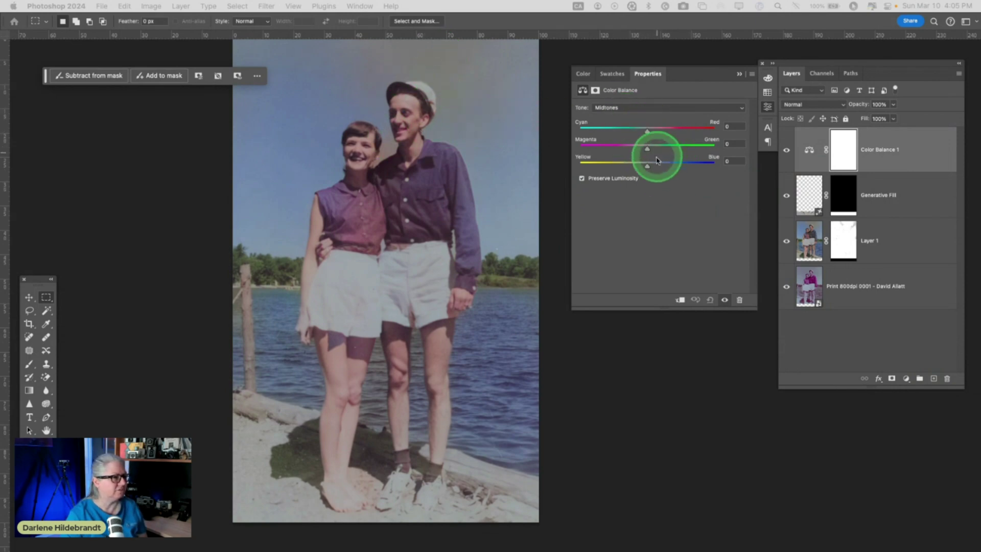
pyautogui.moveTo(647, 167); pyautogui.dragTo(661, 166)
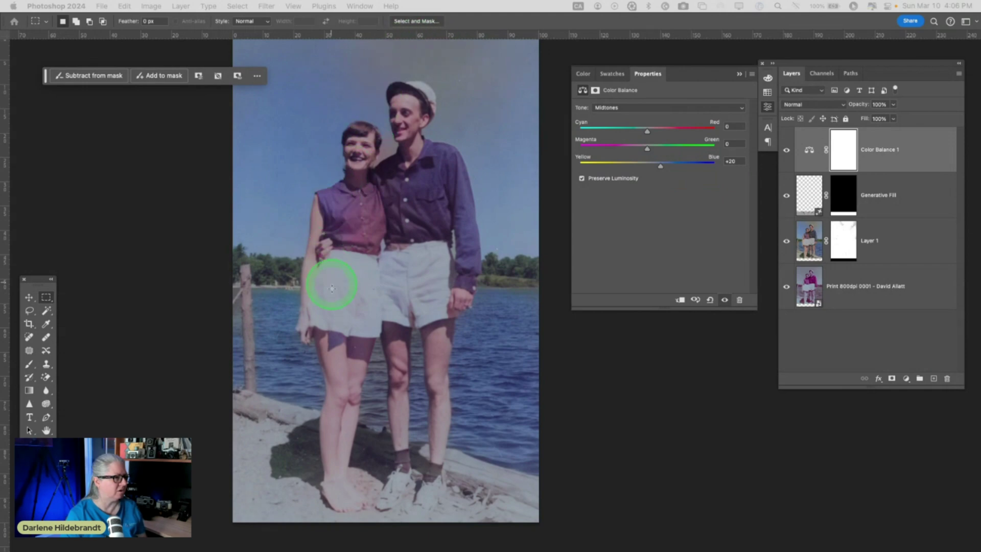
pyautogui.moveTo(660, 166); pyautogui.dragTo(664, 167)
pyautogui.moveTo(648, 128); pyautogui.dragTo(642, 149)
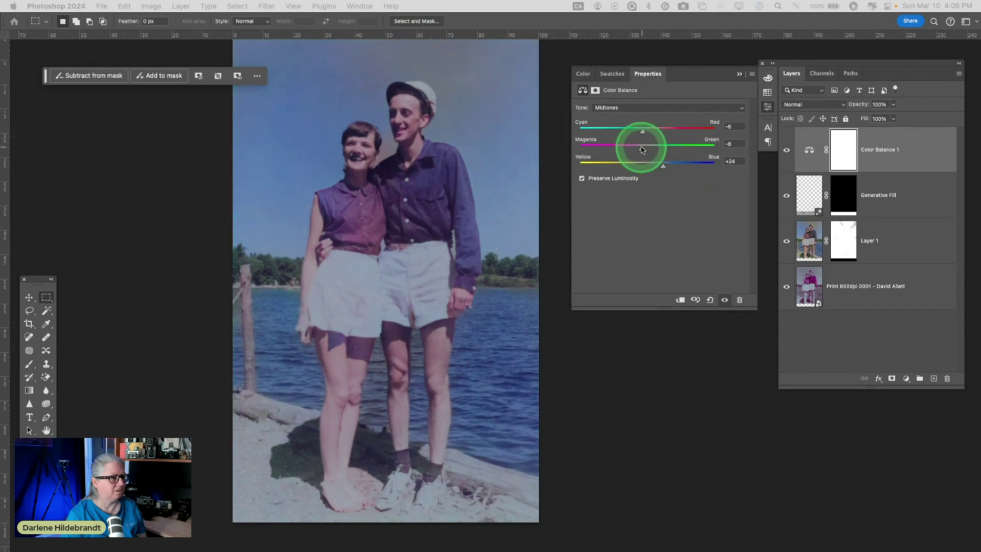
# - Target the Color Balance 1 mask, dismiss Select and Mask, and invert the mask to black
pyautogui.click(837, 150)
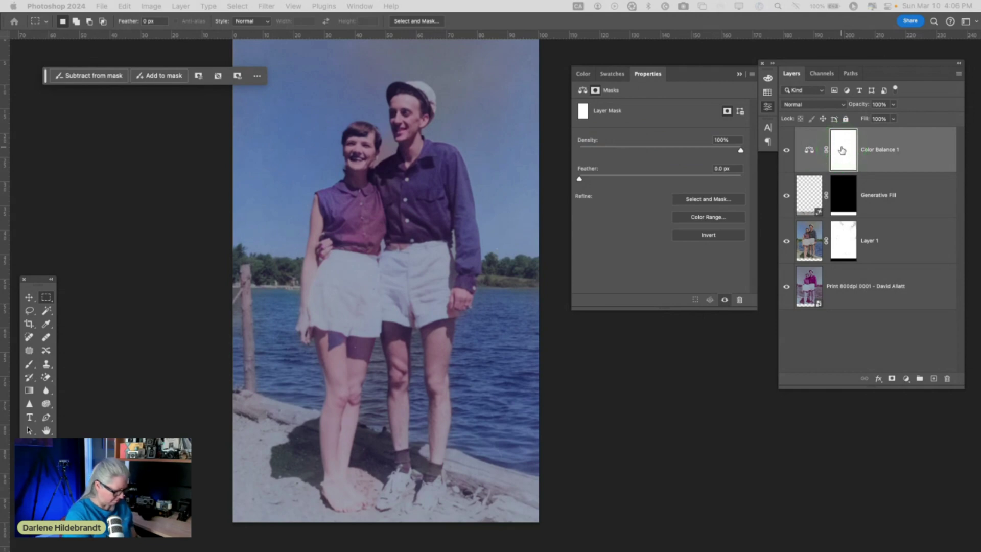
pyautogui.click(842, 149)
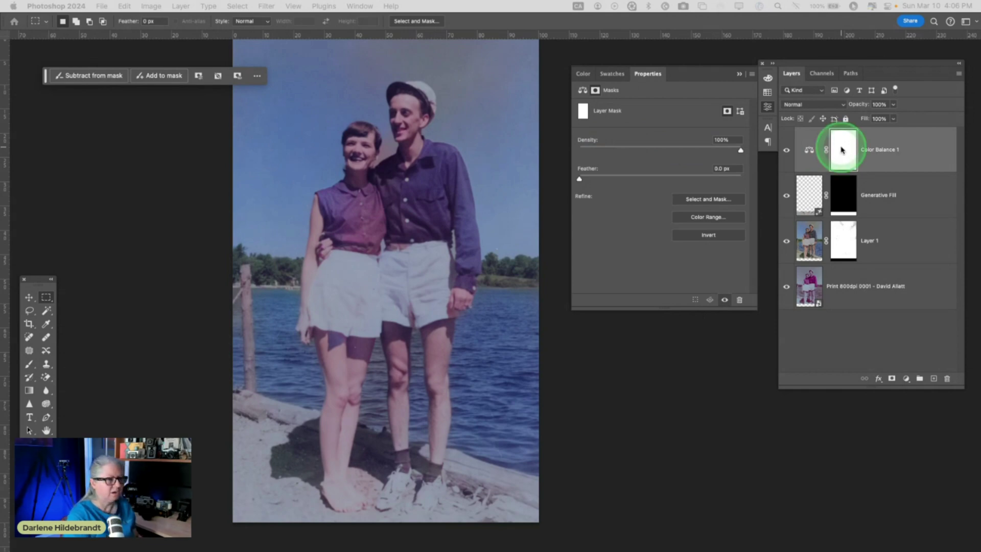
pyautogui.press('super+o')
pyautogui.press('Escape')
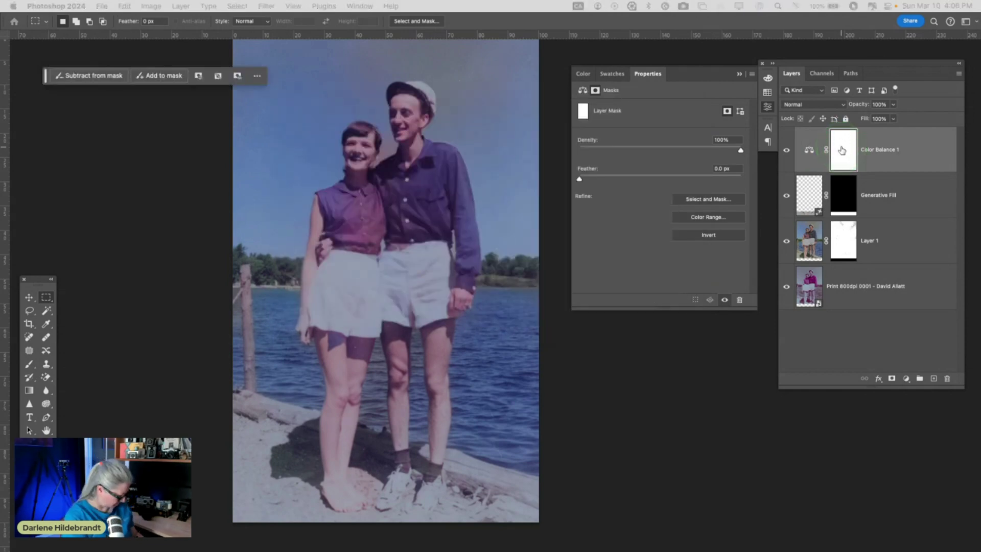
pyautogui.click(842, 150)
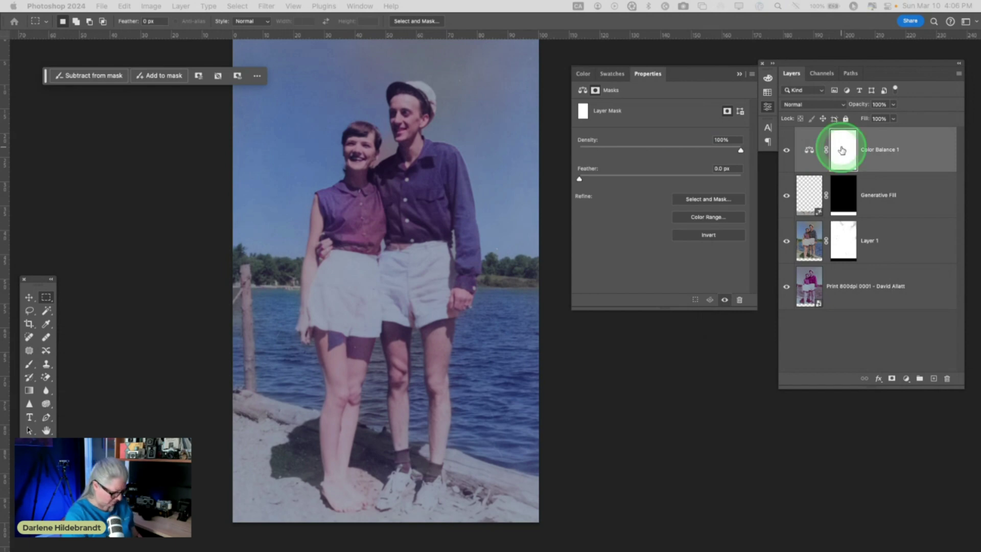
pyautogui.rightClick(842, 150)
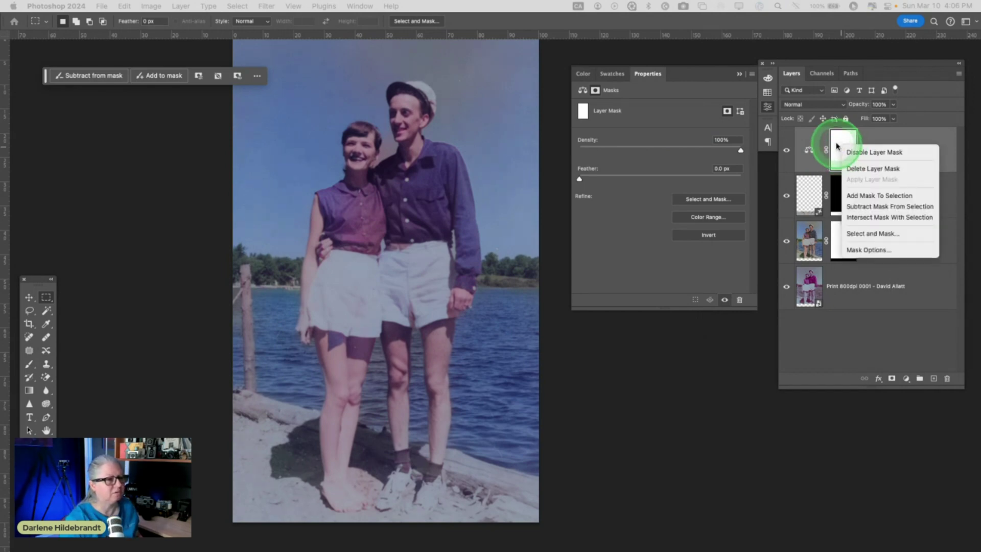
pyautogui.click(838, 149)
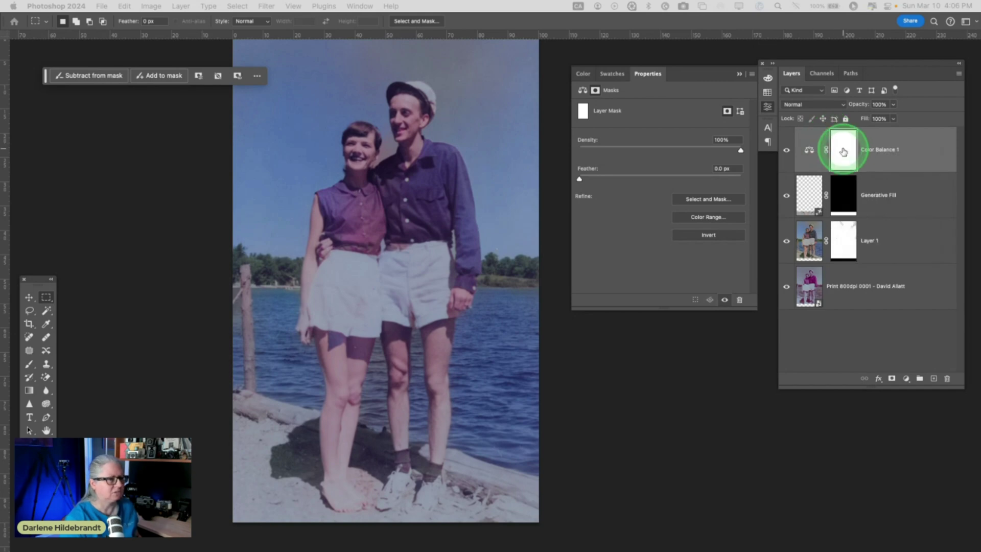
pyautogui.doubleClick(842, 151)
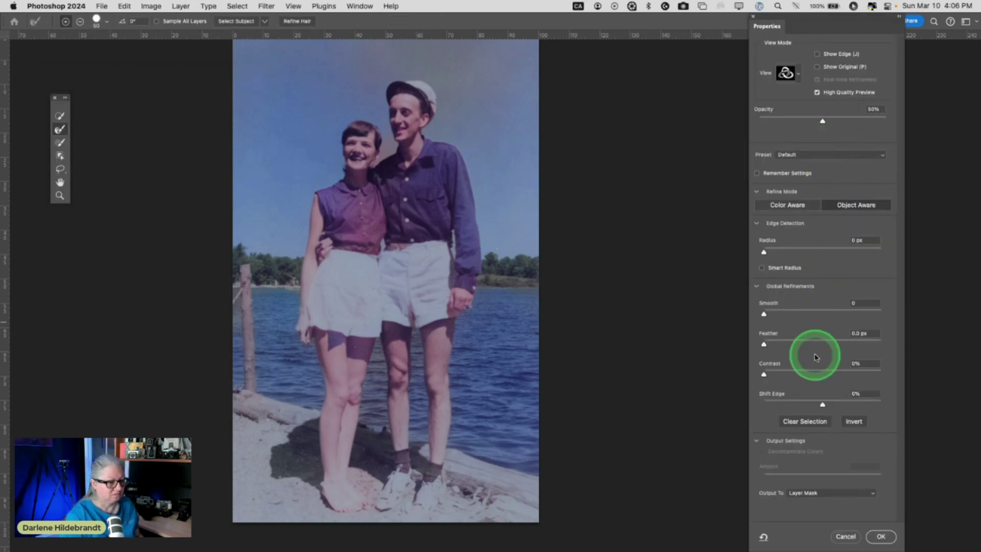
pyautogui.click(846, 536)
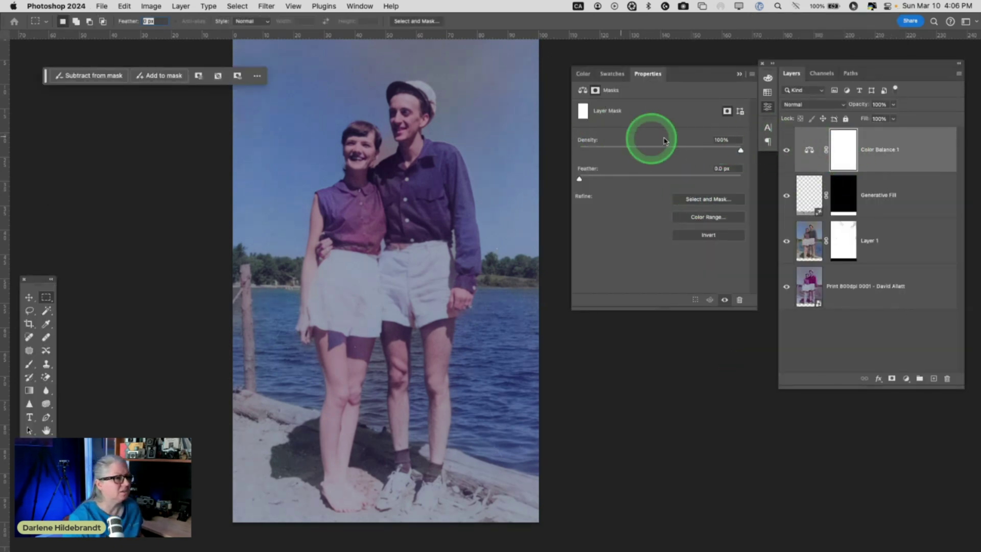
pyautogui.click(713, 235)
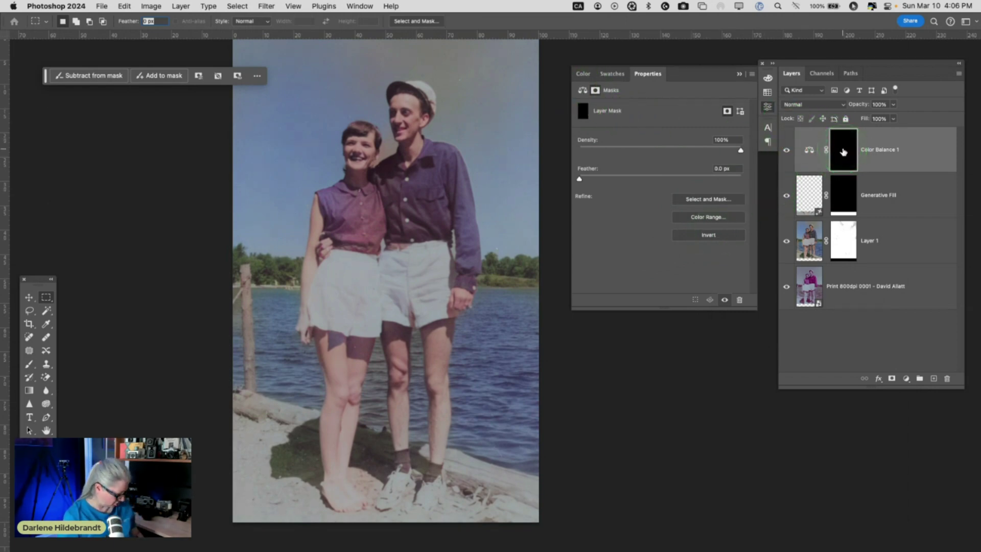
# - Switch to a 400 px Brush at 30% opacity
pyautogui.press('b')
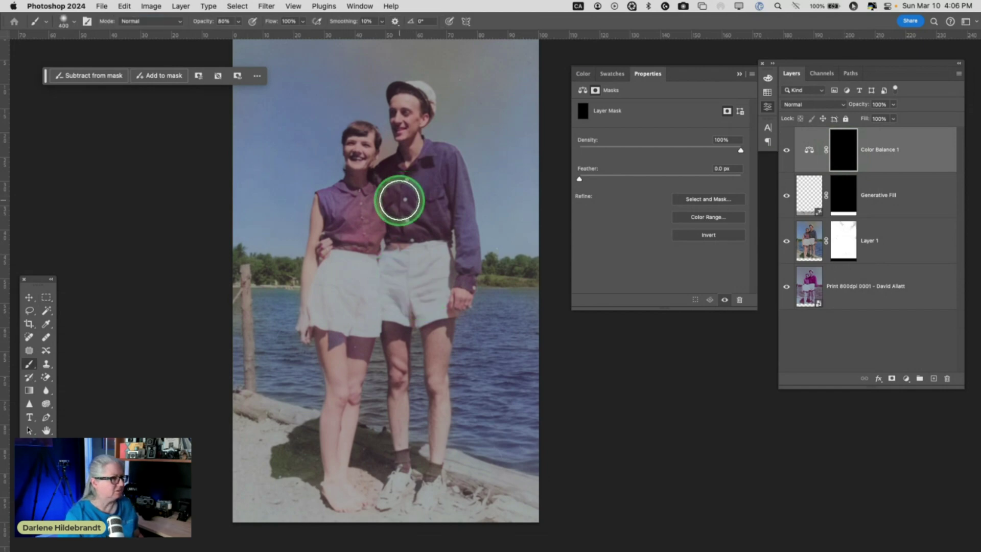
pyautogui.press('4')
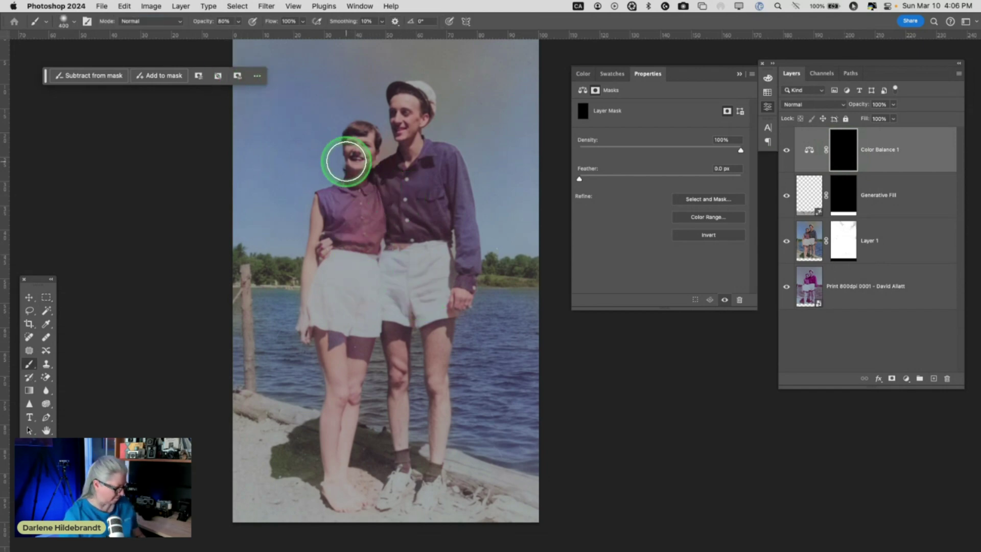
pyautogui.press('3')
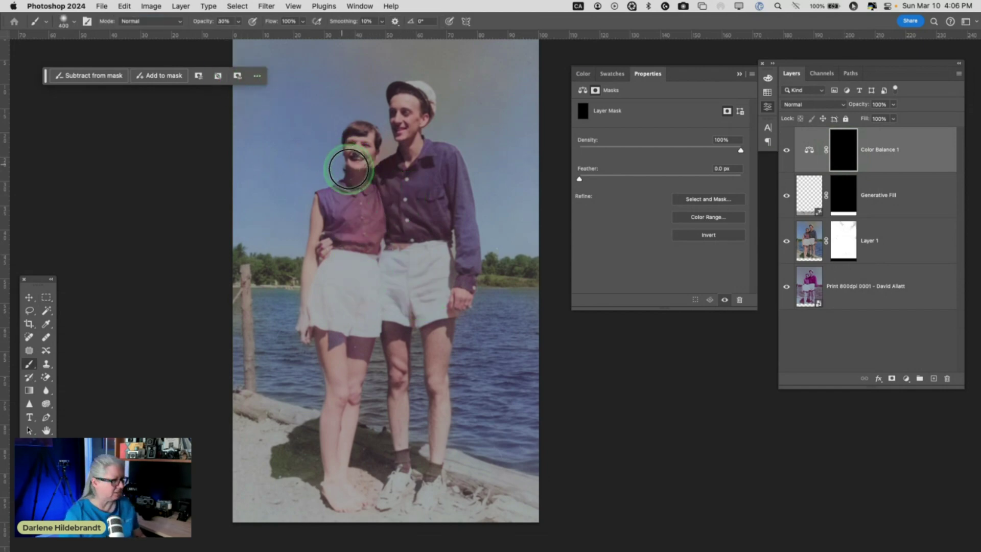
pyautogui.rightClick(385, 168)
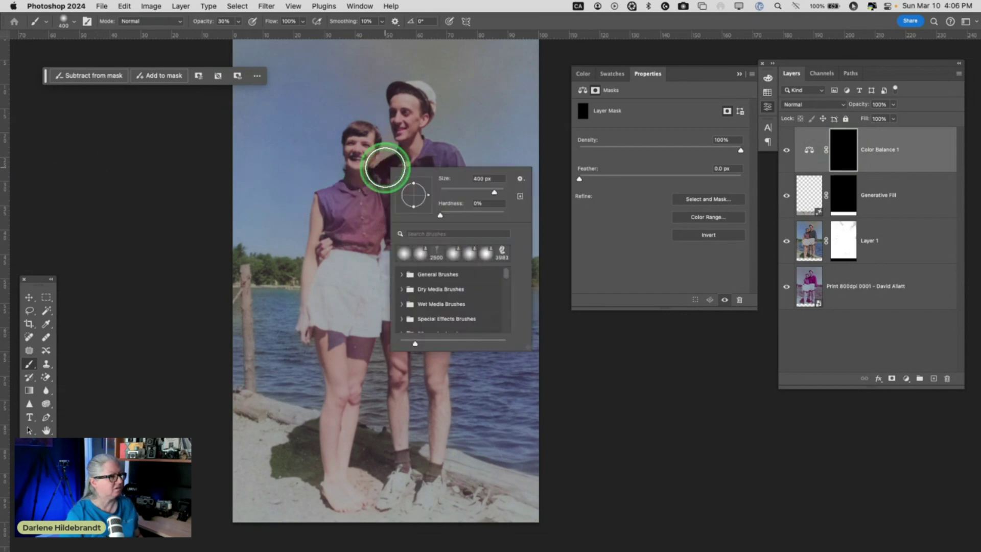
pyautogui.press('Escape')
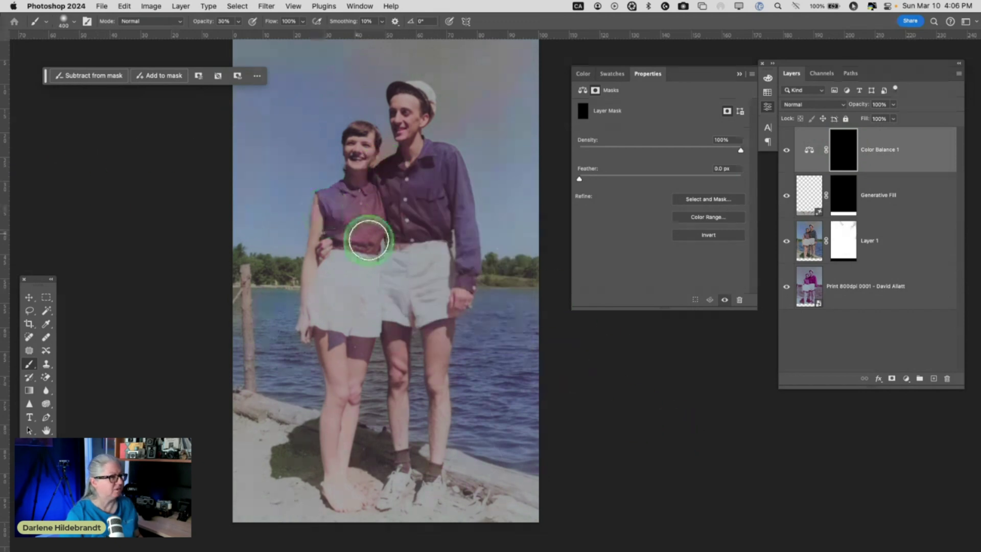
# - Paint white on the mask over the sky and the woman's shirt and skirt, then shrink the brush to 200 px
pyautogui.moveTo(432, 111)
pyautogui.mouseDown()
pyautogui.moveTo(498, 53)
pyautogui.moveTo(357, 53)
pyautogui.moveTo(472, 60)
pyautogui.moveTo(383, 62)
pyautogui.moveTo(378, 76)
pyautogui.moveTo(410, 102)
pyautogui.moveTo(397, 51)
pyautogui.moveTo(385, 74)
pyautogui.moveTo(469, 67)
pyautogui.moveTo(385, 217)
pyautogui.moveTo(389, 135)
pyautogui.moveTo(373, 153)
pyautogui.moveTo(348, 229)
pyautogui.moveTo(352, 273)
pyautogui.moveTo(398, 166)
pyautogui.moveTo(333, 353)
pyautogui.moveTo(383, 149)
pyautogui.moveTo(355, 276)
pyautogui.moveTo(426, 133)
pyautogui.moveTo(431, 272)
pyautogui.moveTo(415, 150)
pyautogui.moveTo(393, 206)
pyautogui.moveTo(375, 216)
pyautogui.moveTo(391, 73)
pyautogui.moveTo(379, 58)
pyautogui.moveTo(518, 57)
pyautogui.moveTo(492, 64)
pyautogui.moveTo(436, 105)
pyautogui.moveTo(526, 62)
pyautogui.moveTo(423, 140)
pyautogui.moveTo(448, 69)
pyautogui.moveTo(346, 52)
pyautogui.moveTo(496, 59)
pyautogui.moveTo(344, 54)
pyautogui.moveTo(452, 66)
pyautogui.moveTo(414, 130)
pyautogui.moveTo(410, 163)
pyautogui.moveTo(442, 72)
pyautogui.moveTo(405, 104)
pyautogui.moveTo(296, 57)
pyautogui.moveTo(485, 63)
pyautogui.moveTo(360, 61)
pyautogui.moveTo(486, 68)
pyautogui.moveTo(470, 75)
pyautogui.moveTo(430, 142)
pyautogui.moveTo(423, 141)
pyautogui.moveTo(516, 70)
pyautogui.moveTo(473, 141)
pyautogui.moveTo(551, 70)
pyautogui.moveTo(395, 61)
pyautogui.moveTo(465, 53)
pyautogui.moveTo(431, 159)
pyautogui.moveTo(383, 127)
pyautogui.moveTo(383, 154)
pyautogui.mouseUp()
pyautogui.moveTo(359, 247)
pyautogui.mouseDown()
pyautogui.moveTo(366, 284)
pyautogui.moveTo(387, 174)
pyautogui.moveTo(365, 265)
pyautogui.moveTo(366, 195)
pyautogui.moveTo(352, 243)
pyautogui.moveTo(379, 233)
pyautogui.moveTo(369, 360)
pyautogui.moveTo(353, 360)
pyautogui.moveTo(398, 252)
pyautogui.moveTo(406, 245)
pyautogui.moveTo(420, 265)
pyautogui.moveTo(422, 225)
pyautogui.moveTo(374, 222)
pyautogui.moveTo(393, 227)
pyautogui.moveTo(389, 383)
pyautogui.moveTo(375, 448)
pyautogui.moveTo(377, 320)
pyautogui.moveTo(365, 518)
pyautogui.moveTo(388, 261)
pyautogui.moveTo(424, 219)
pyautogui.moveTo(425, 199)
pyautogui.moveTo(374, 310)
pyautogui.moveTo(346, 343)
pyautogui.moveTo(346, 373)
pyautogui.moveTo(358, 342)
pyautogui.moveTo(340, 439)
pyautogui.moveTo(361, 337)
pyautogui.moveTo(341, 442)
pyautogui.moveTo(365, 278)
pyautogui.moveTo(333, 352)
pyautogui.moveTo(337, 283)
pyautogui.moveTo(340, 380)
pyautogui.moveTo(340, 280)
pyautogui.moveTo(360, 260)
pyautogui.moveTo(371, 309)
pyautogui.moveTo(326, 387)
pyautogui.moveTo(373, 300)
pyautogui.moveTo(361, 255)
pyautogui.moveTo(326, 388)
pyautogui.moveTo(405, 306)
pyautogui.moveTo(376, 262)
pyautogui.moveTo(300, 300)
pyautogui.moveTo(304, 364)
pyautogui.moveTo(333, 395)
pyautogui.moveTo(339, 486)
pyautogui.mouseUp()
pyautogui.press('[')
pyautogui.press('[')
pyautogui.press('[')
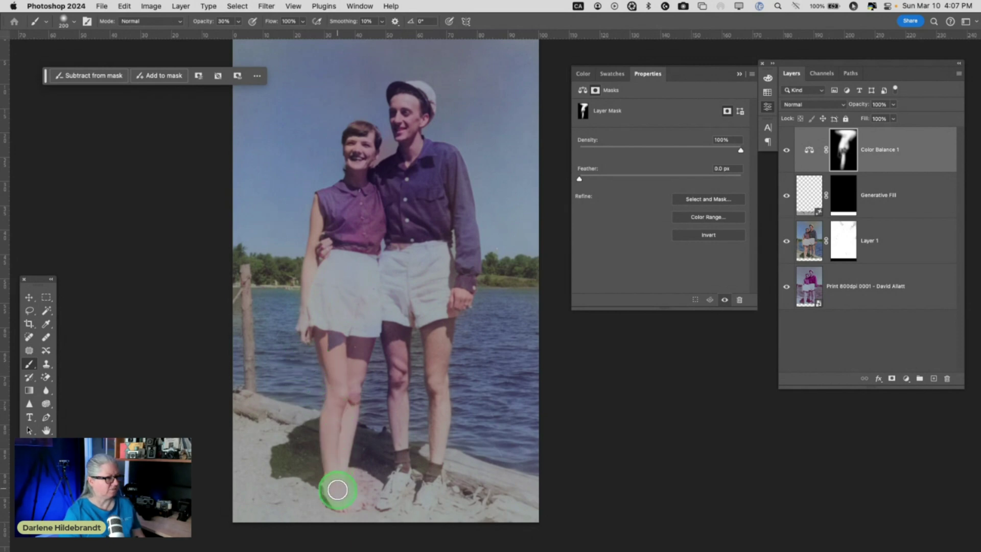
# - Toggle Color Balance 1 on and off to compare, leaving it visible and selected
pyautogui.click(786, 149)
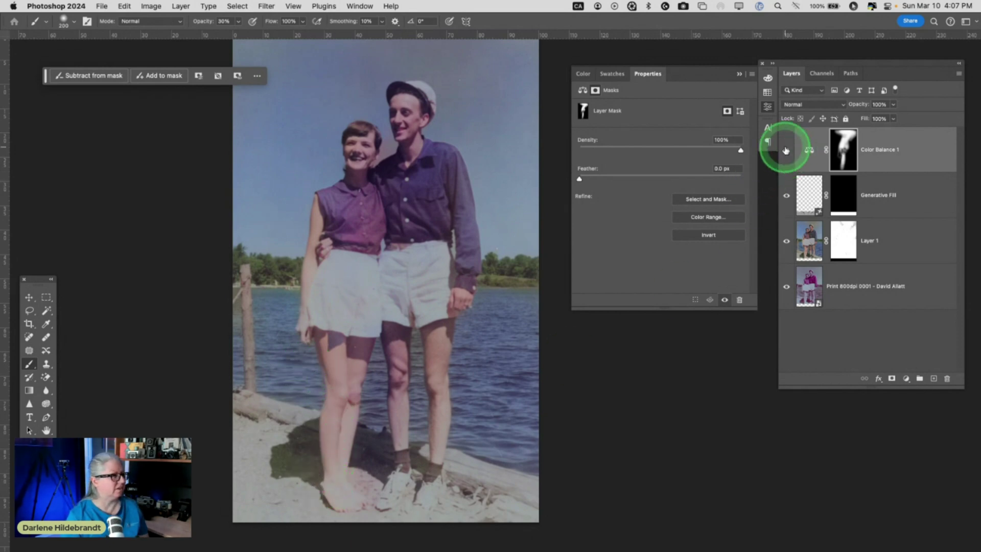
pyautogui.click(786, 150)
pyautogui.click(786, 151)
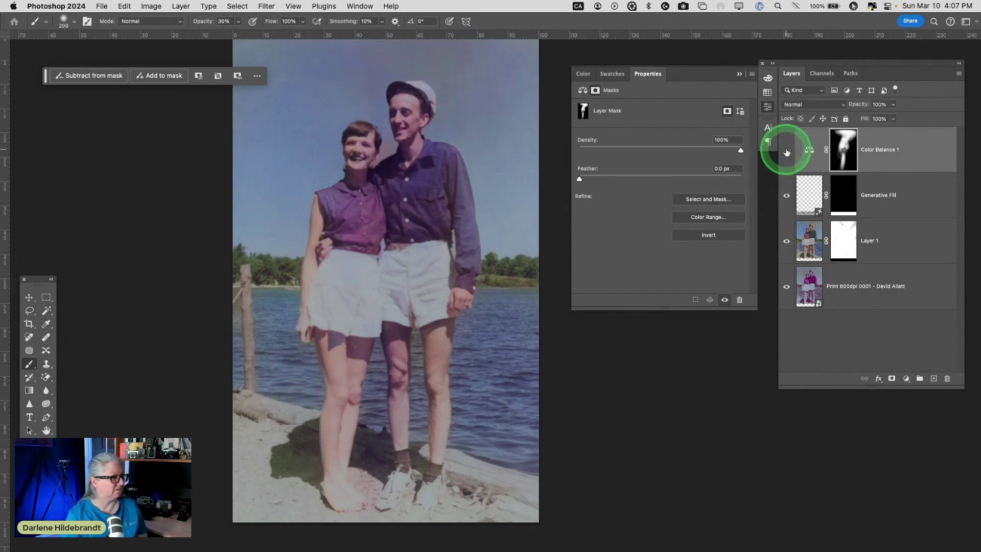
pyautogui.click(786, 150)
pyautogui.click(786, 150)
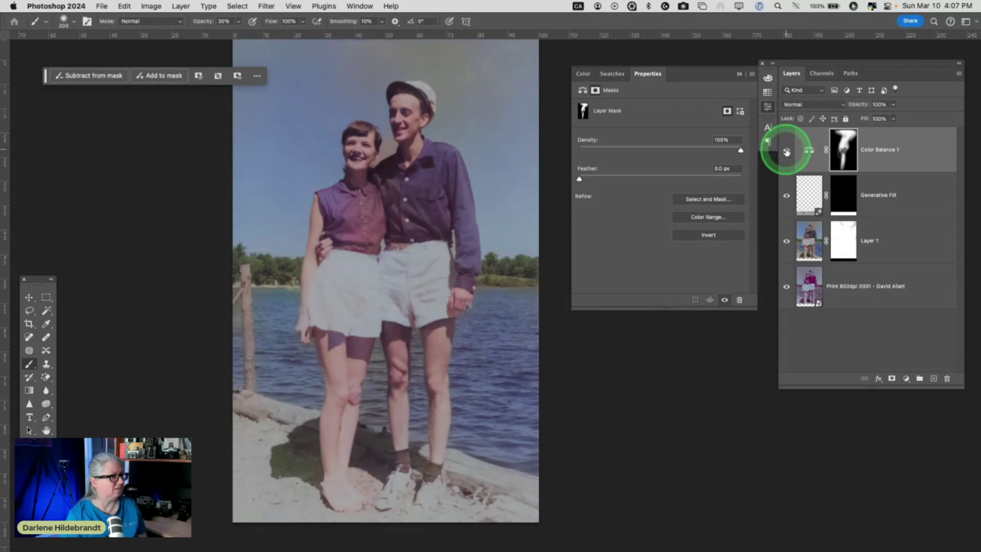
pyautogui.click(786, 151)
pyautogui.click(786, 151)
pyautogui.click(787, 151)
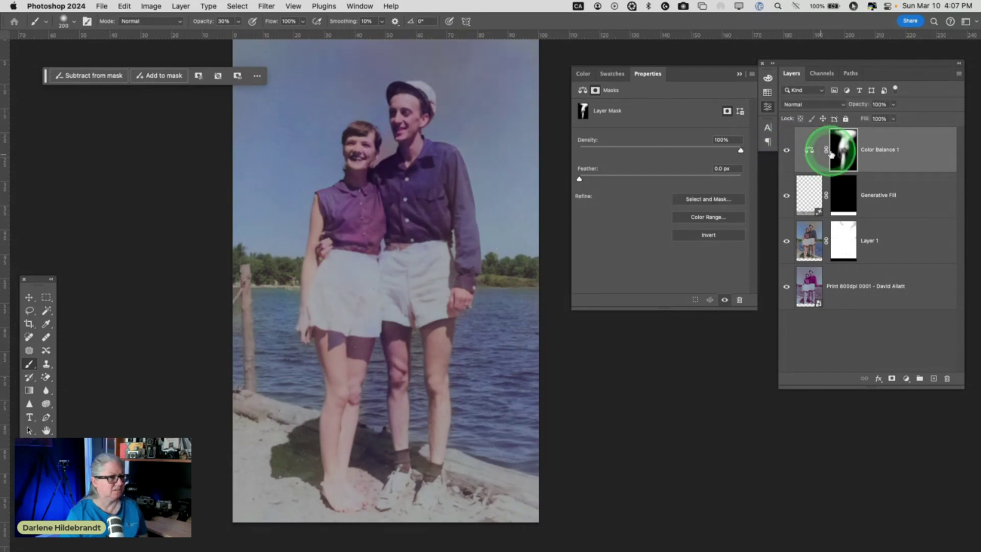
pyautogui.click(904, 151)
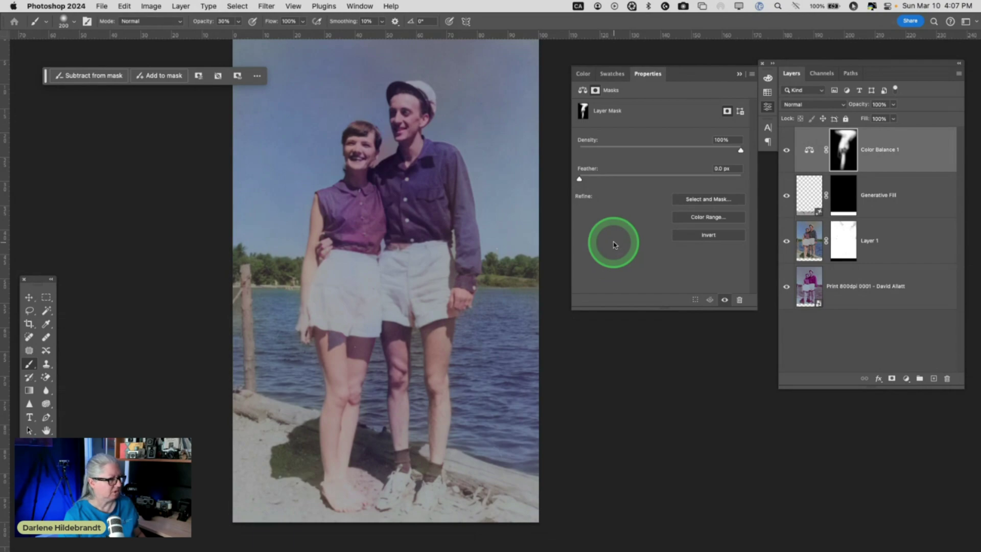
# - Switch to Lightroom Classic and load the couple-at-lake photo from the grid into Develop
pyautogui.press('super+Tab')
pyautogui.press('super+Tab')
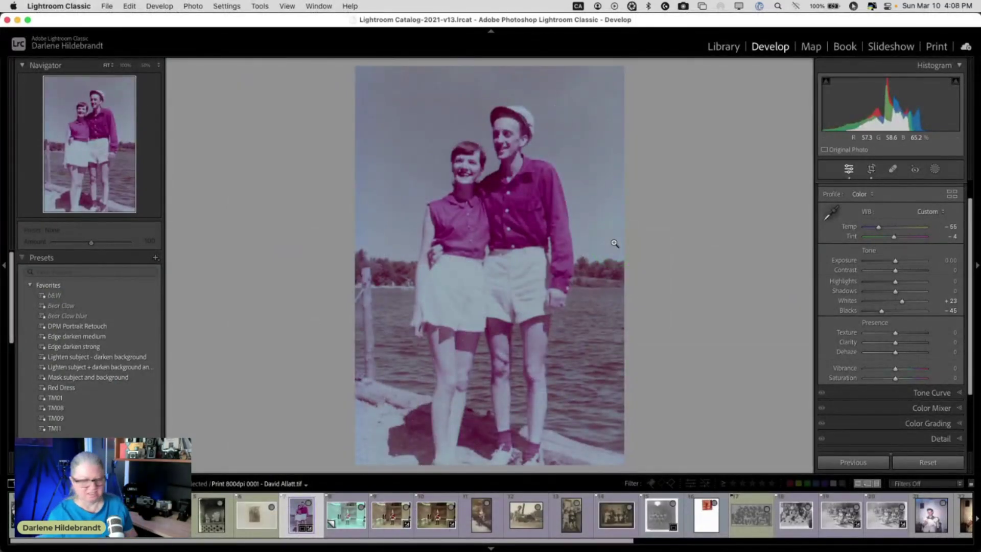
pyautogui.press('g')
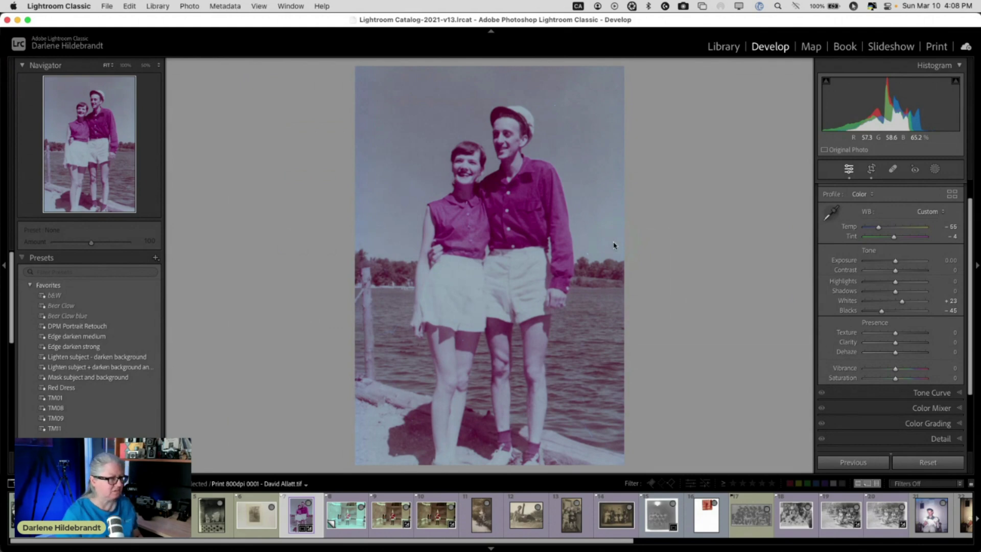
pyautogui.click(591, 240)
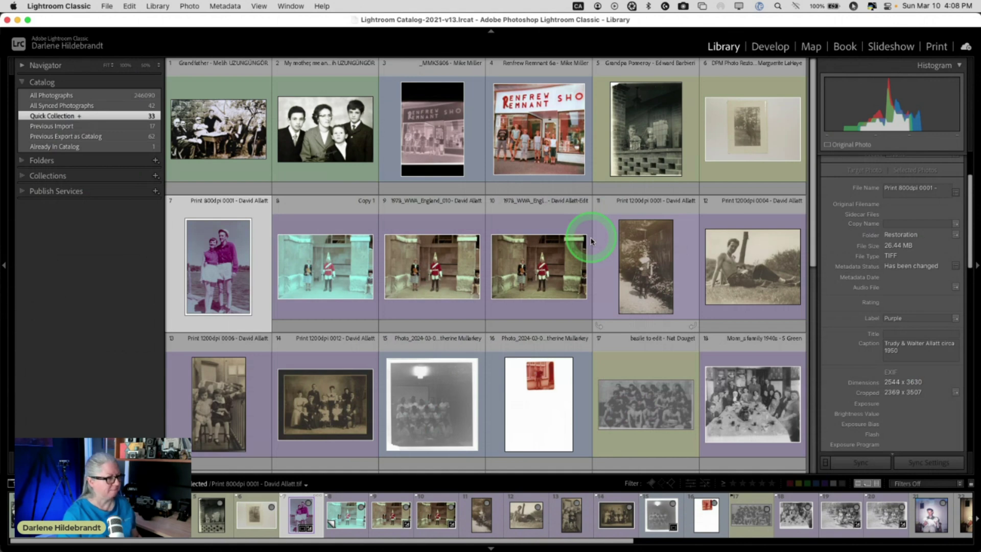
pyautogui.click(914, 368)
pyautogui.press('d')
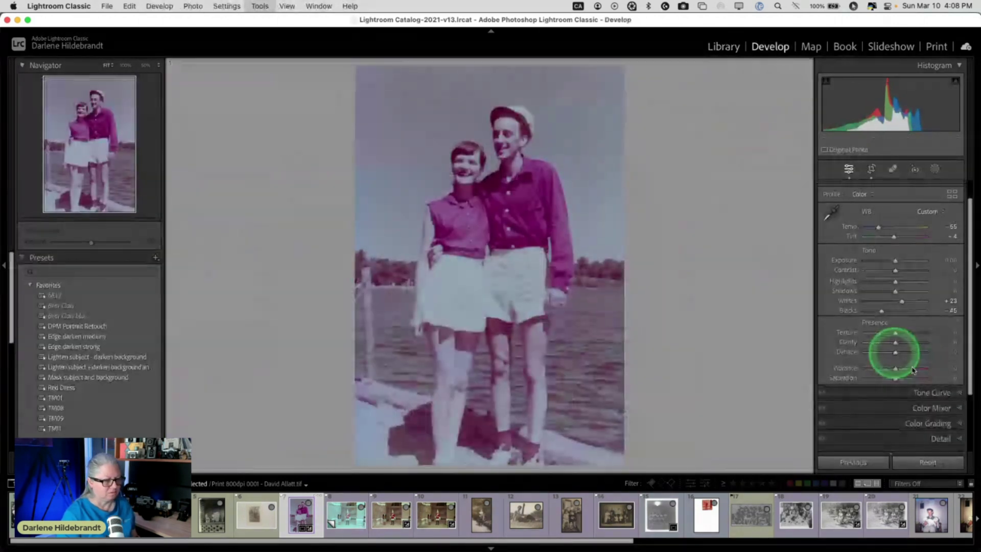
pyautogui.click(913, 446)
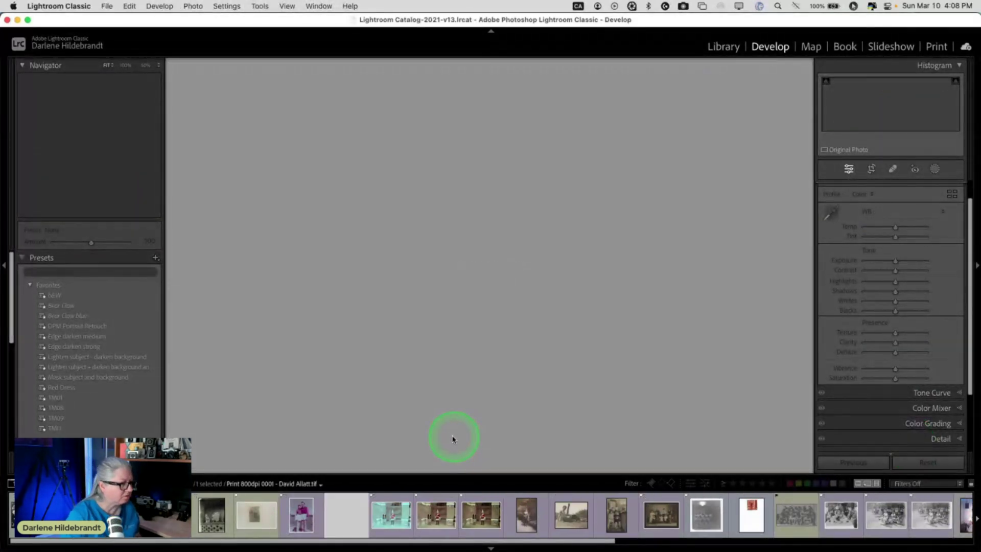
pyautogui.click(297, 520)
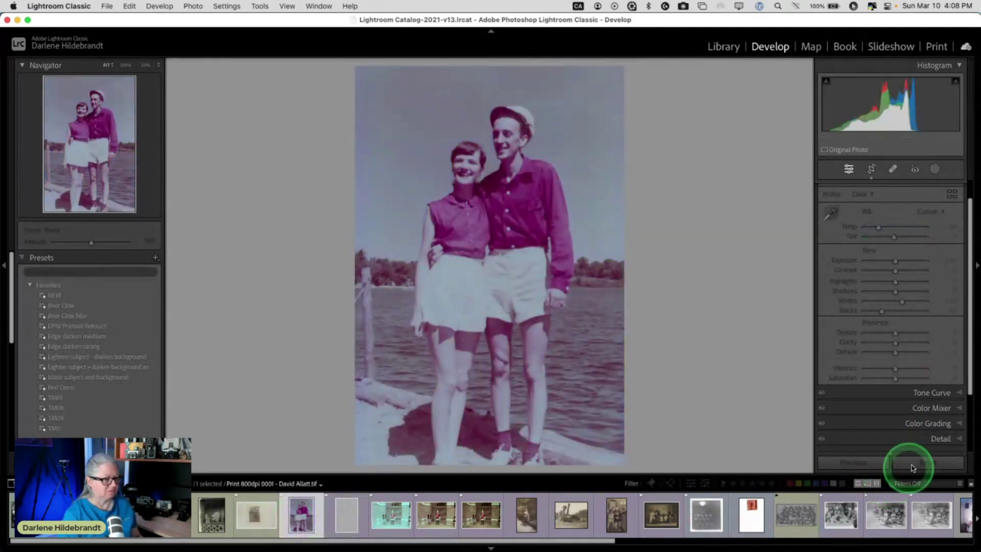
# - Reset the original scan to its sepia look and show it beside the colorized copy in Compare view
pyautogui.click(927, 463)
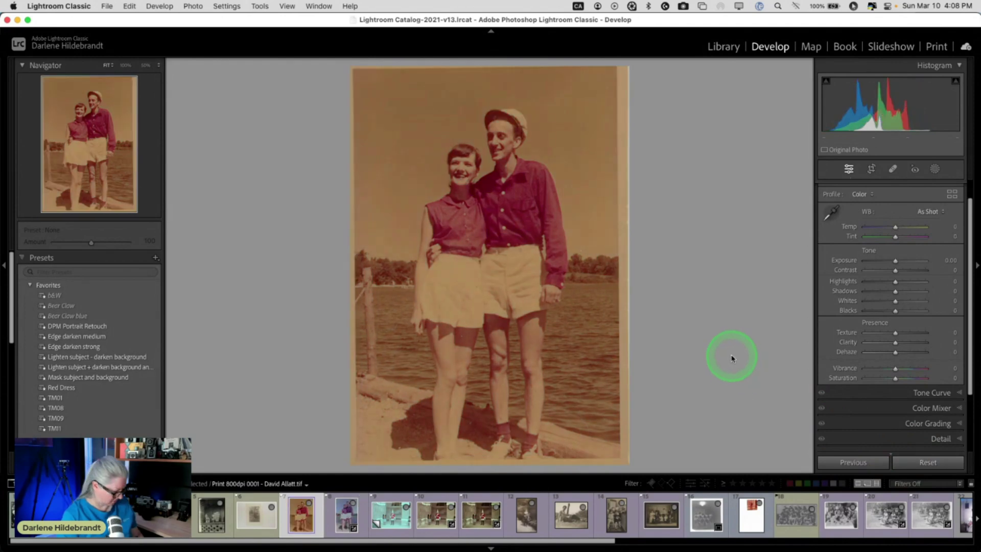
pyautogui.press('g')
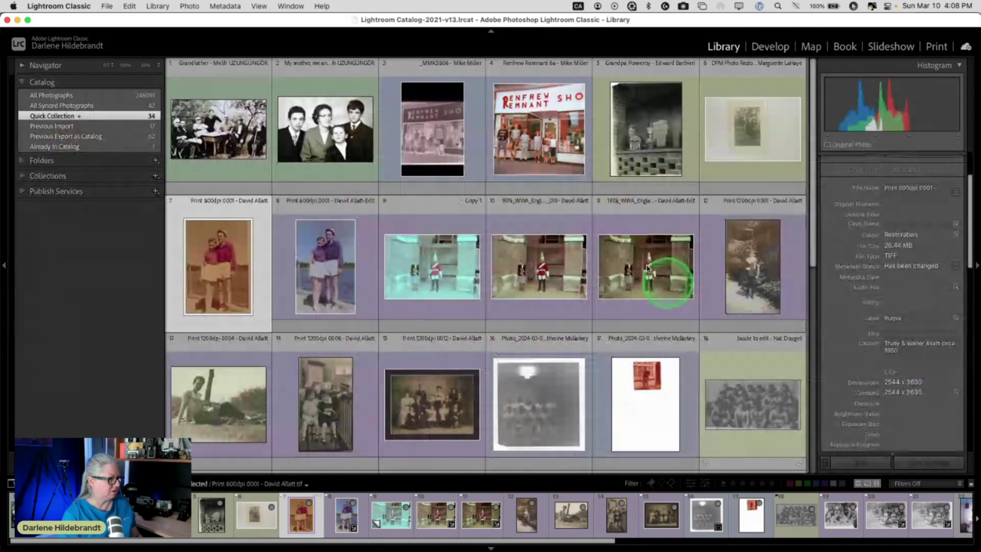
pyautogui.click(102, 282)
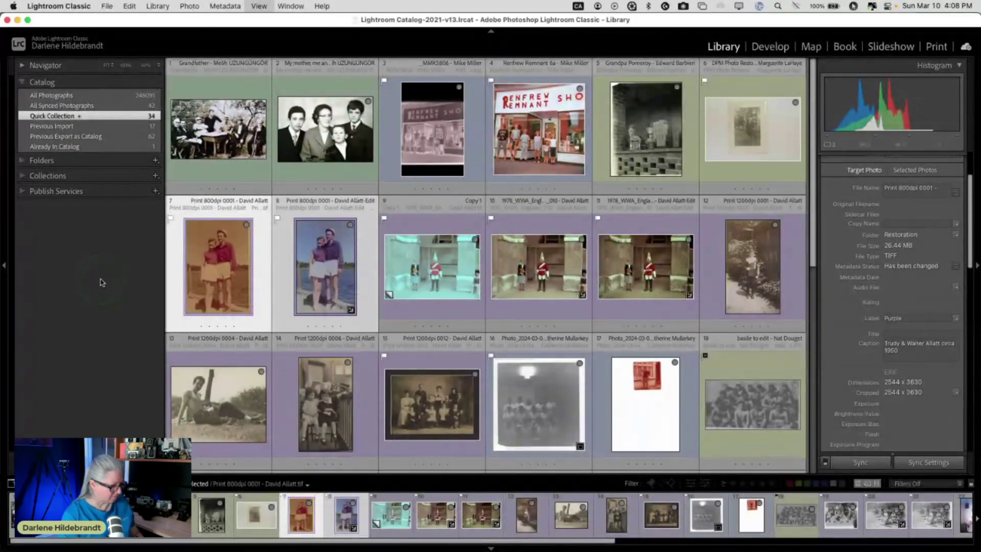
pyautogui.press('c')
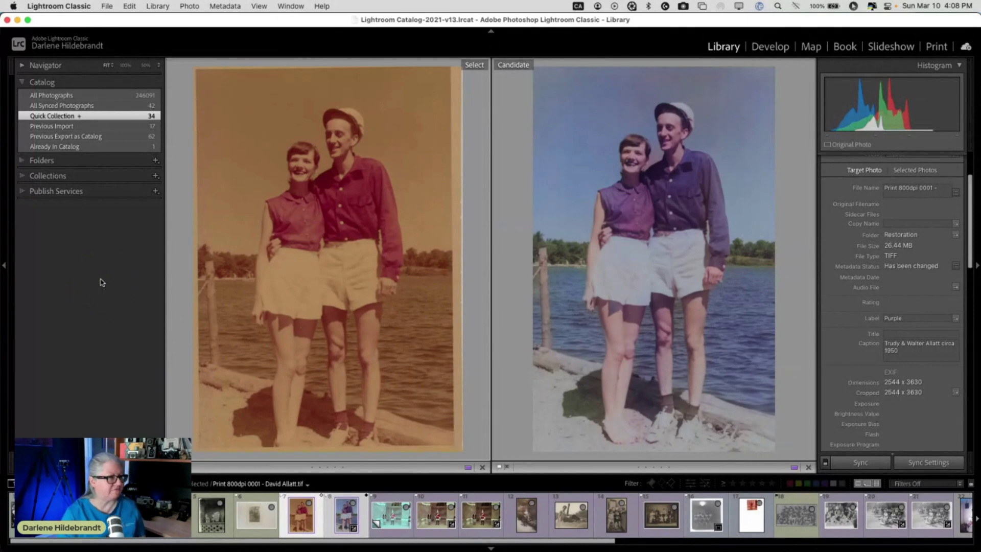
pyautogui.click(101, 282)
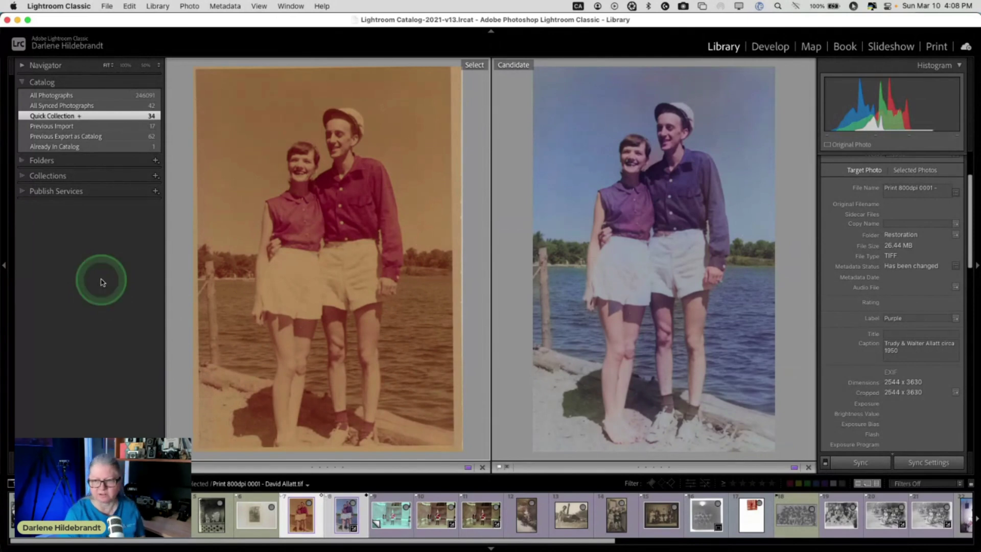